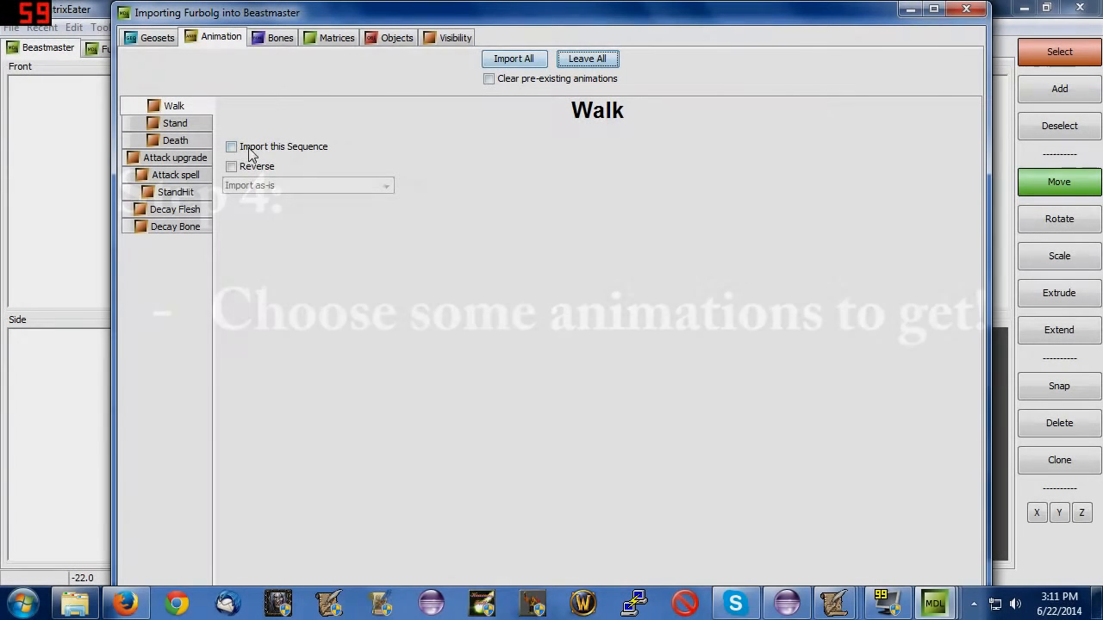
Enable importing of the Attack upgrade and Attack spell animation sequences.
left_click(174, 158)
left_click(243, 148)
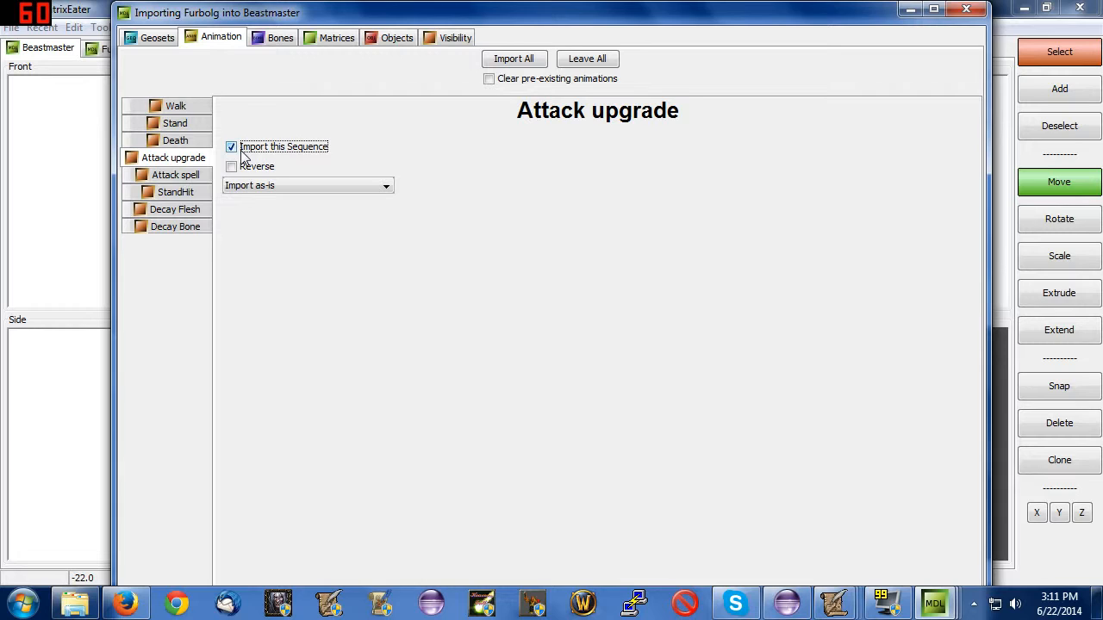
left_click(198, 176)
left_click(202, 192)
left_click(197, 175)
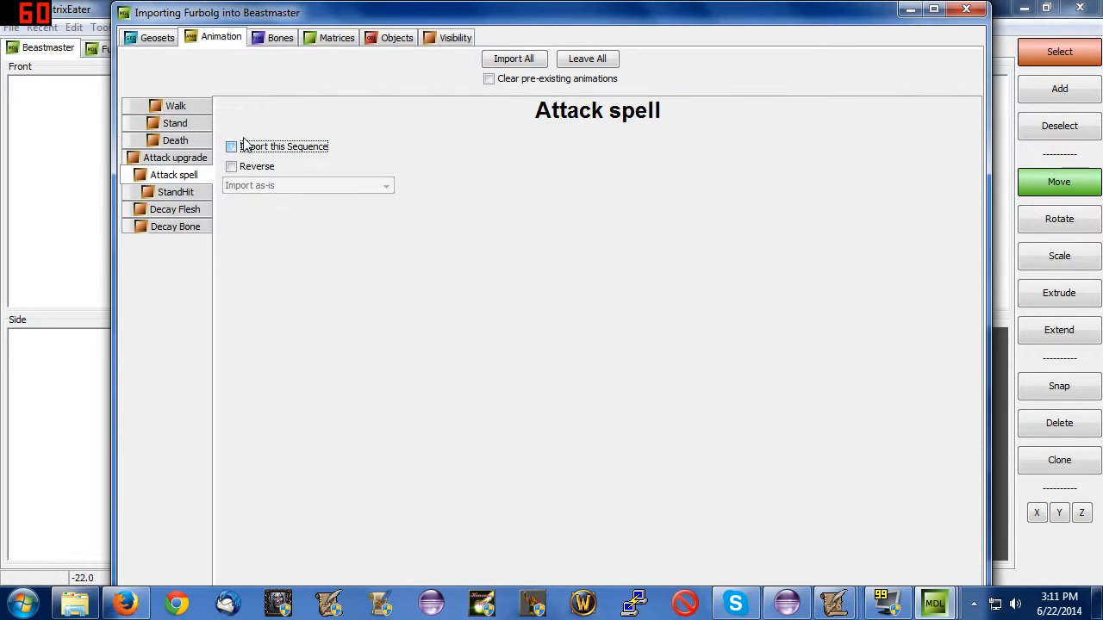
left_click(231, 148)
Examine the import mode choices for the Attack upgrade sequence and look through the neighbouring animation sequences.
left_click(201, 159)
left_click(245, 187)
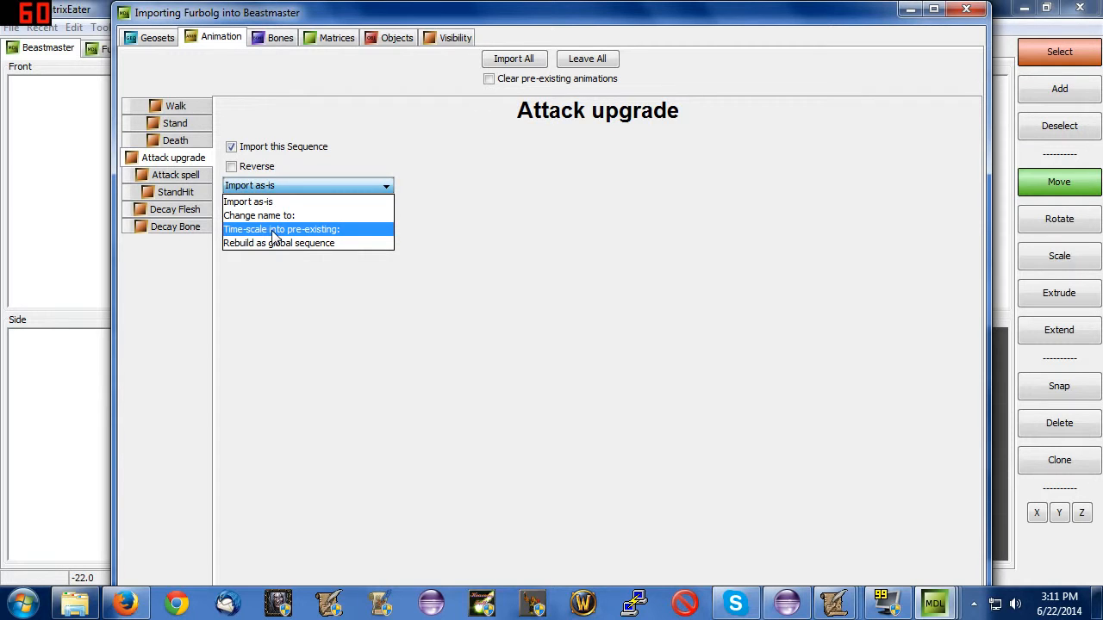
left_click(178, 176)
left_click(179, 160)
left_click(179, 176)
left_click(178, 192)
left_click(176, 175)
left_click(175, 142)
left_click(185, 161)
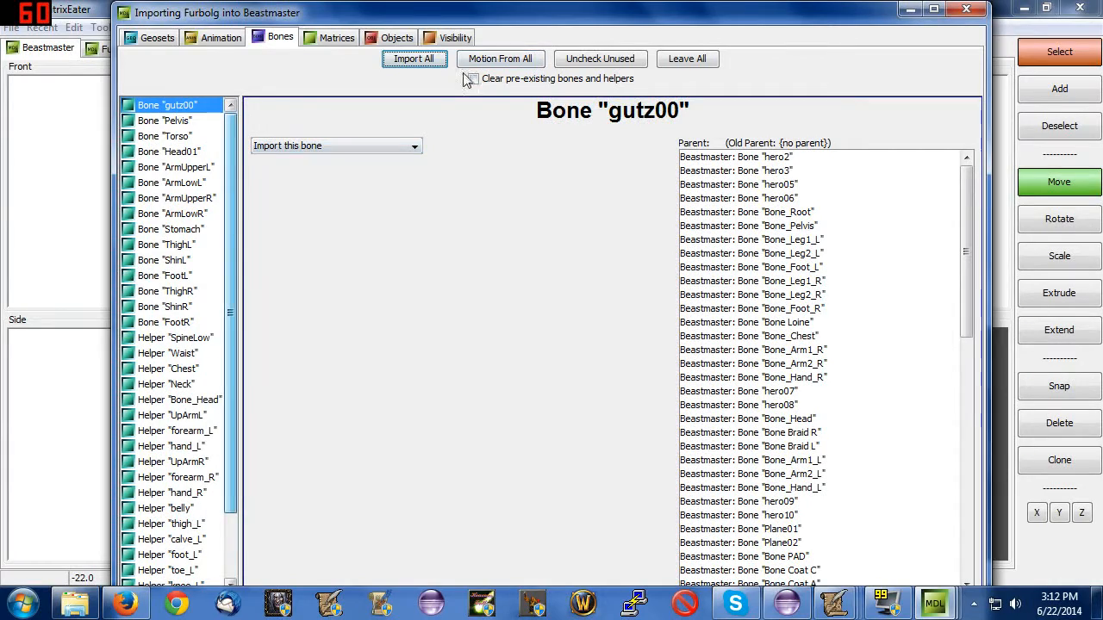
Set all Furbolg bones to import their motion to pre-existing bones, and maximize the import window.
left_click(499, 58)
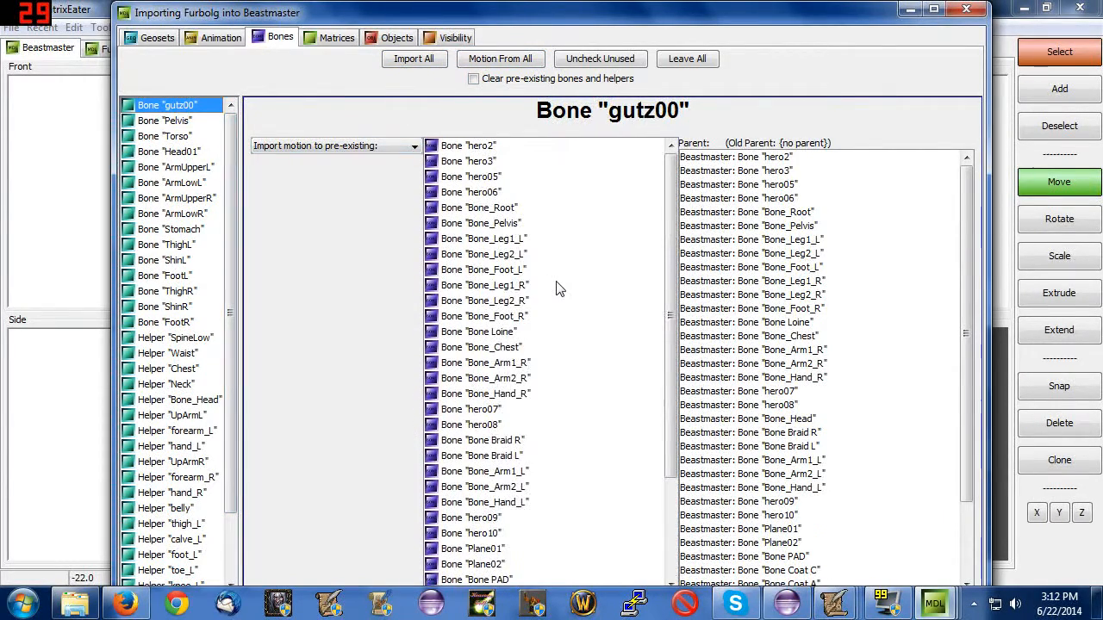
left_click(935, 10)
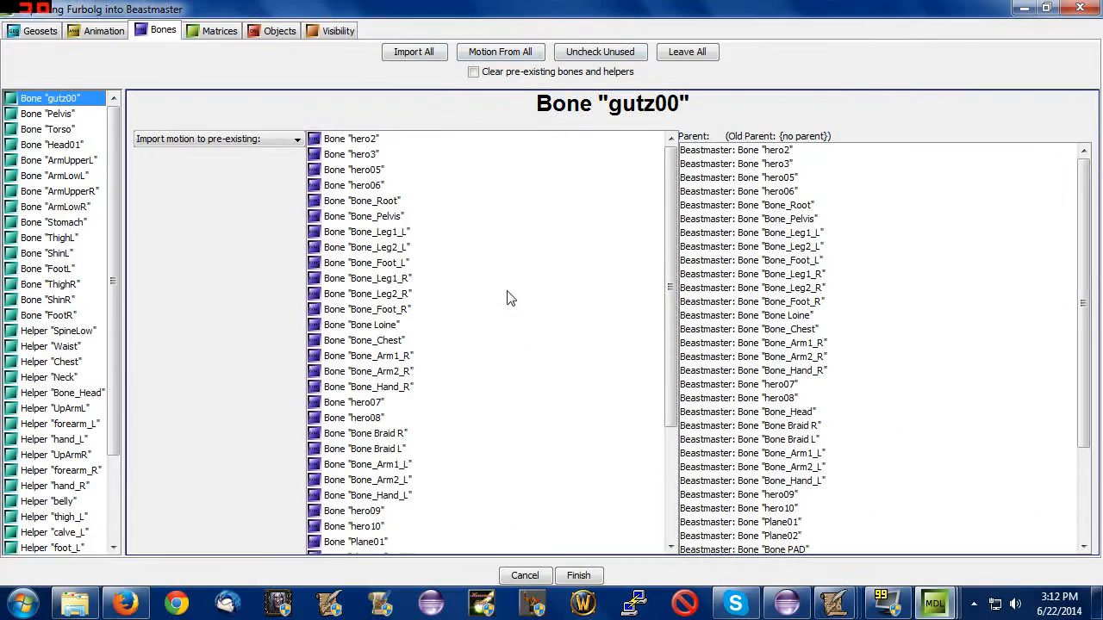
Examine the pre-existing motion targets of the Bone_Head helper and the lower arm bones.
scroll(534, 289, "down", 4)
scroll(86, 189, "down", 2)
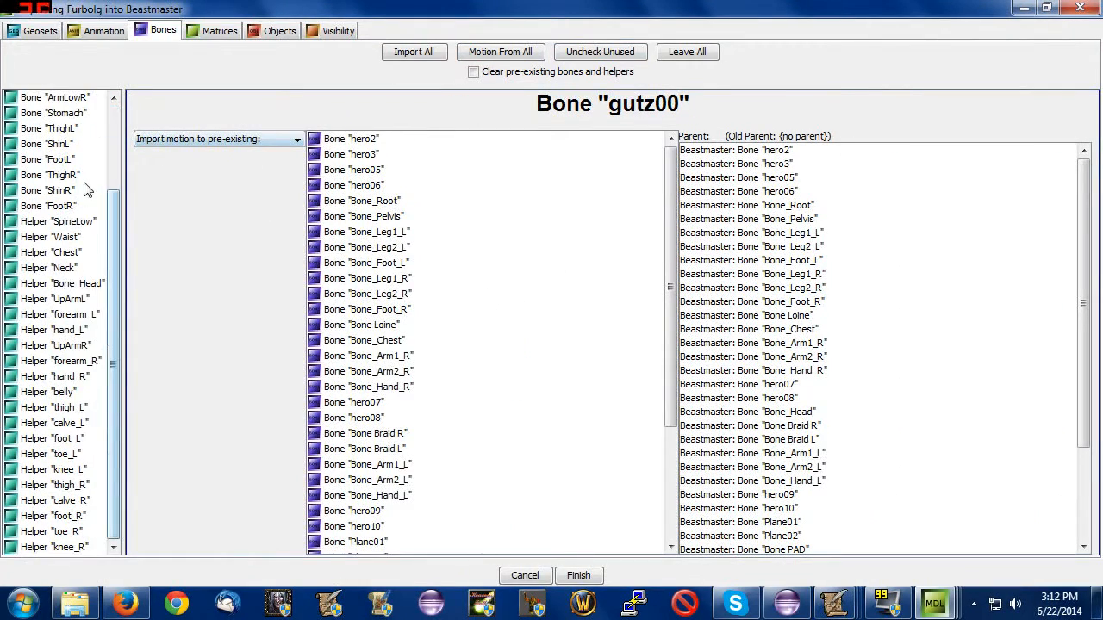
left_click(62, 283)
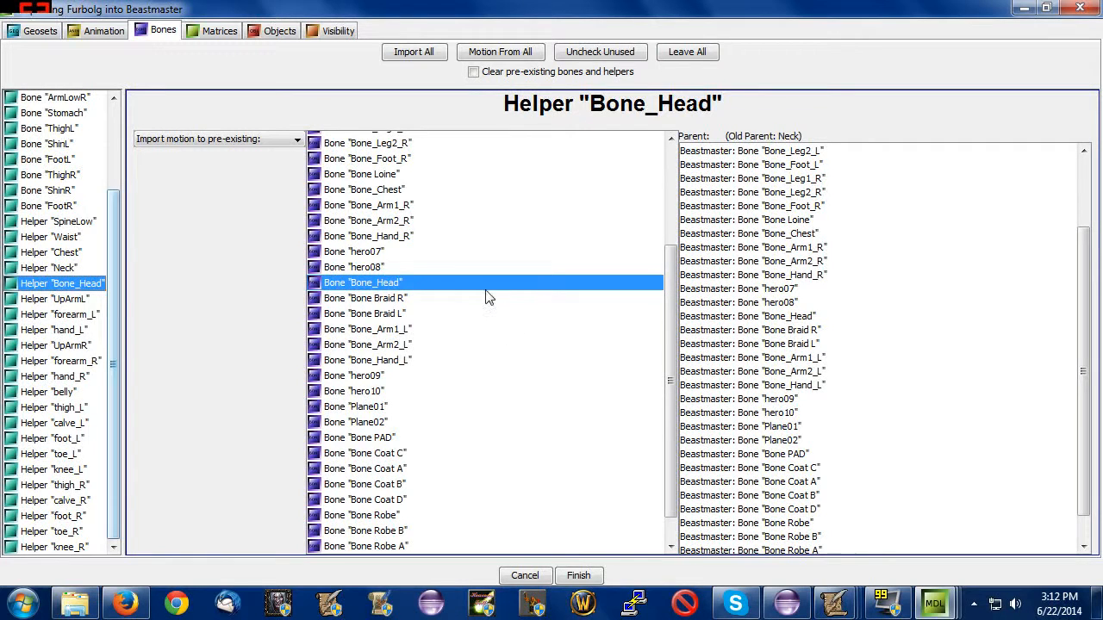
scroll(407, 317, "up", 3)
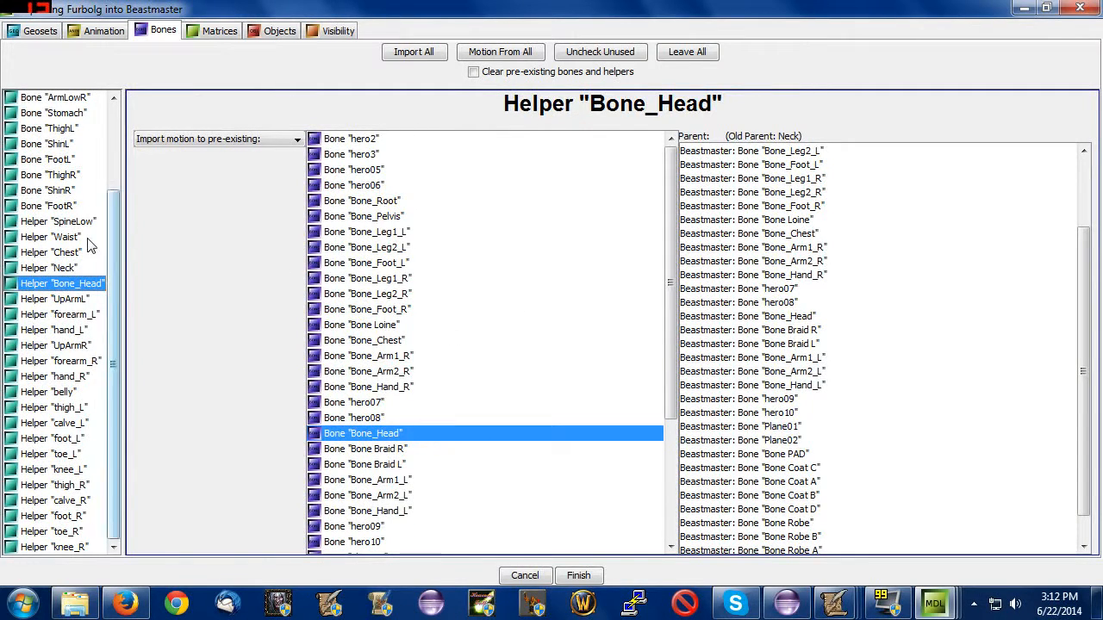
scroll(91, 239, "up", 3)
left_click(56, 206)
left_click(68, 176)
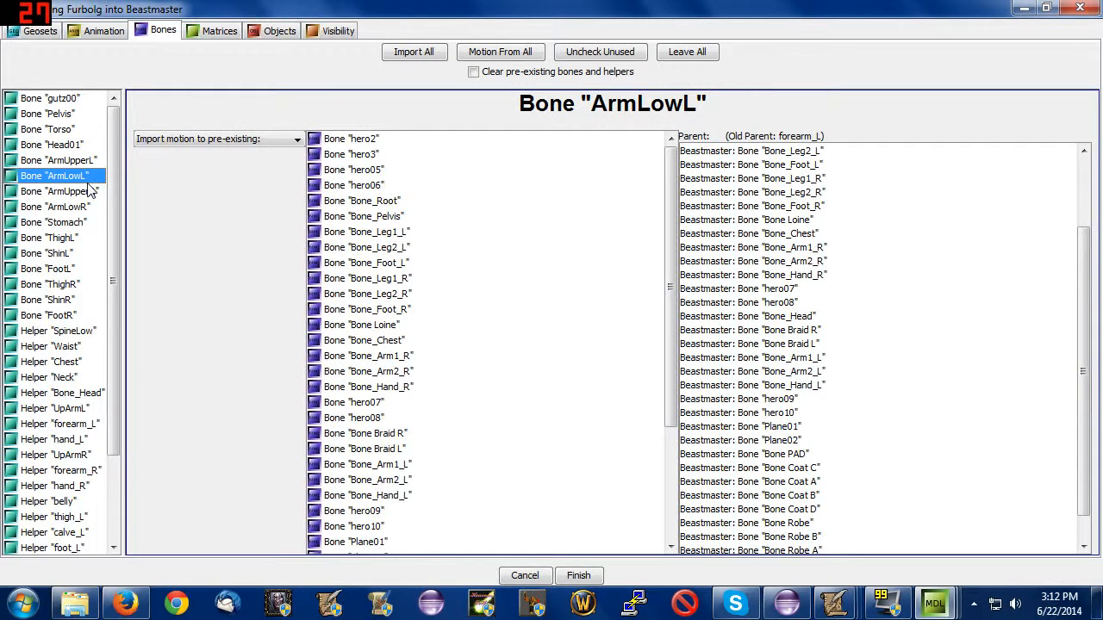
Look for a matching Beastmaster bone for gutz00 and review the import options available for it.
left_click(78, 101)
scroll(406, 293, "down", 4)
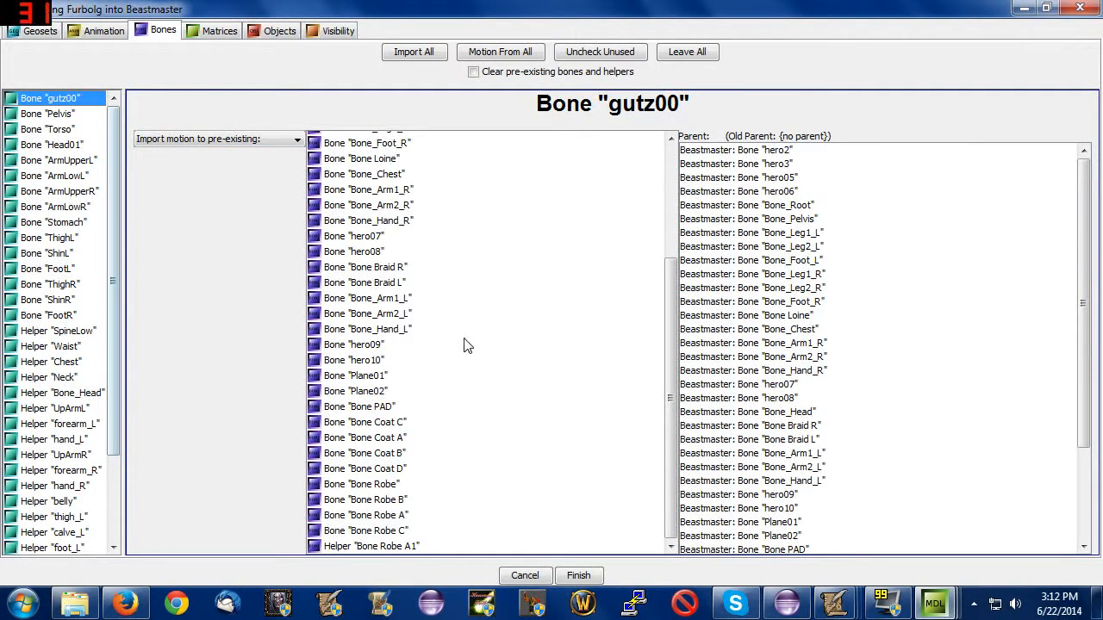
scroll(402, 336, "up", 4)
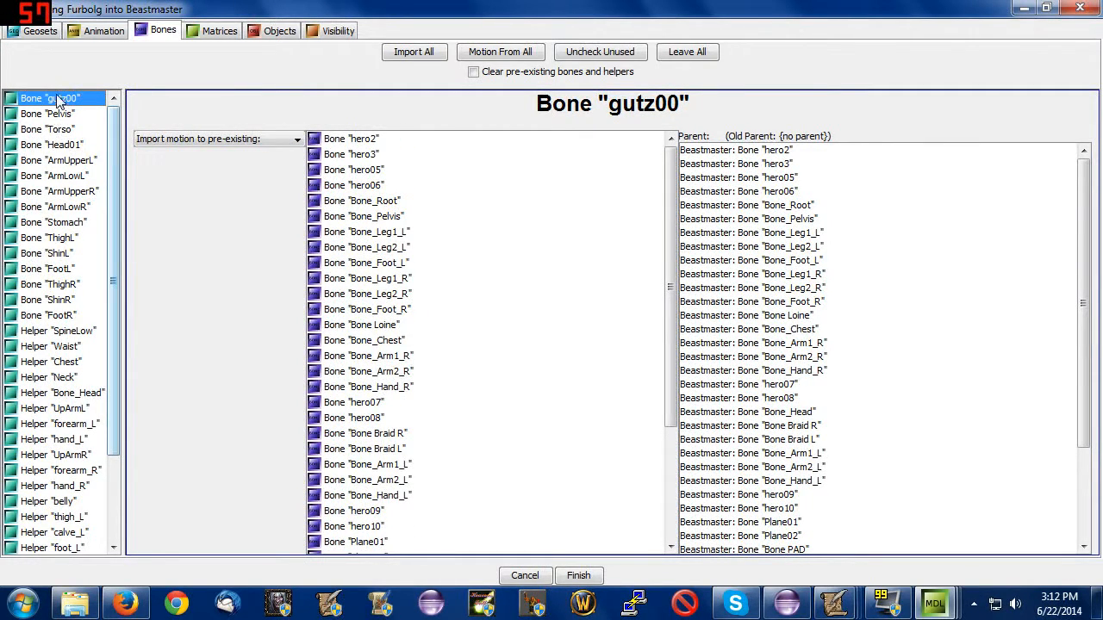
scroll(388, 248, "down", 4)
scroll(382, 345, "up", 4)
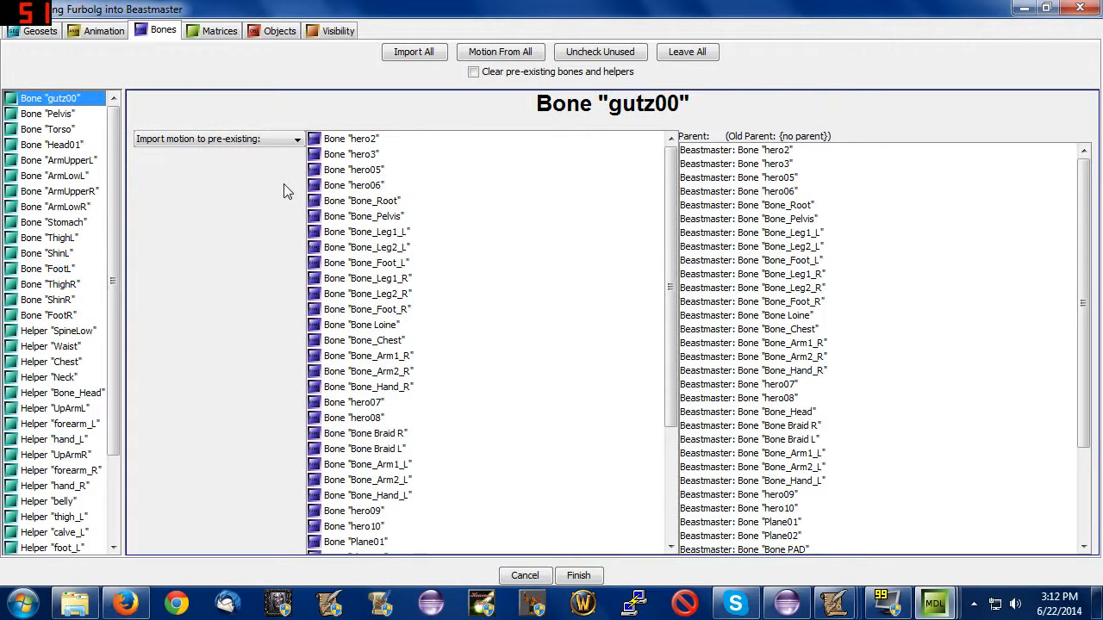
left_click(217, 138)
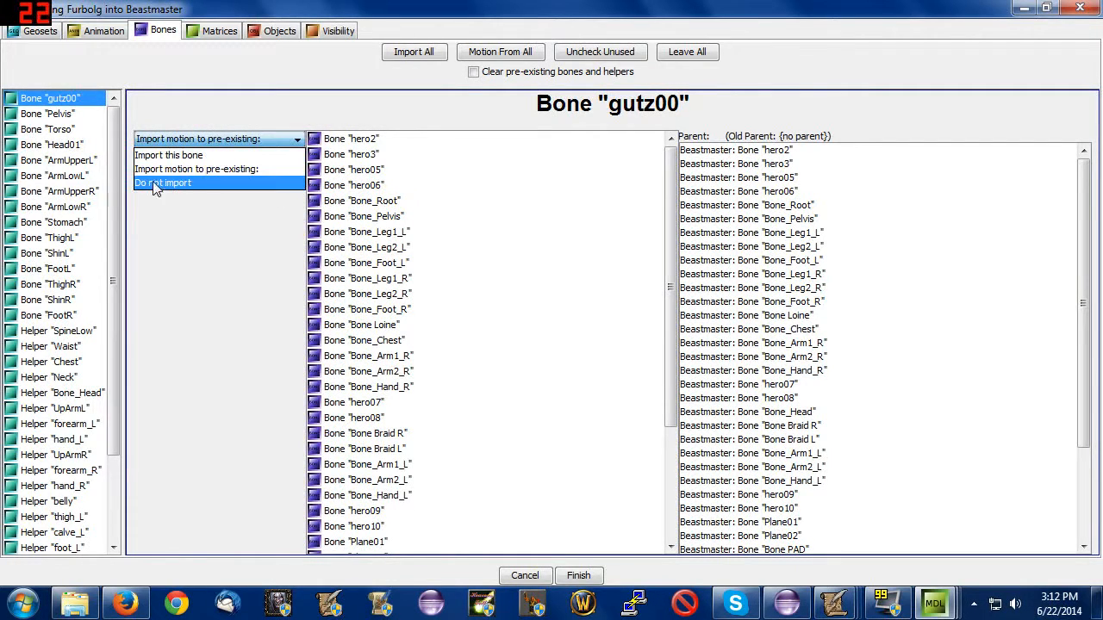
left_click(207, 264)
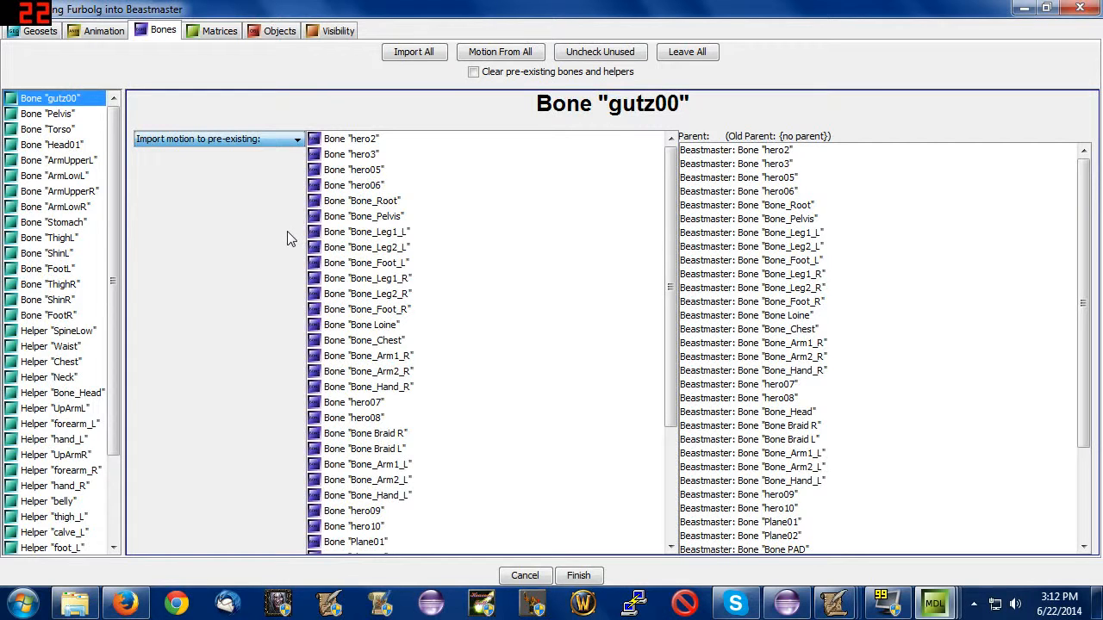
Compare the Pelvis, Torso, upper arm, lower arm and SpineLow entries with the available Beastmaster bones and check their old parents.
left_click(78, 114)
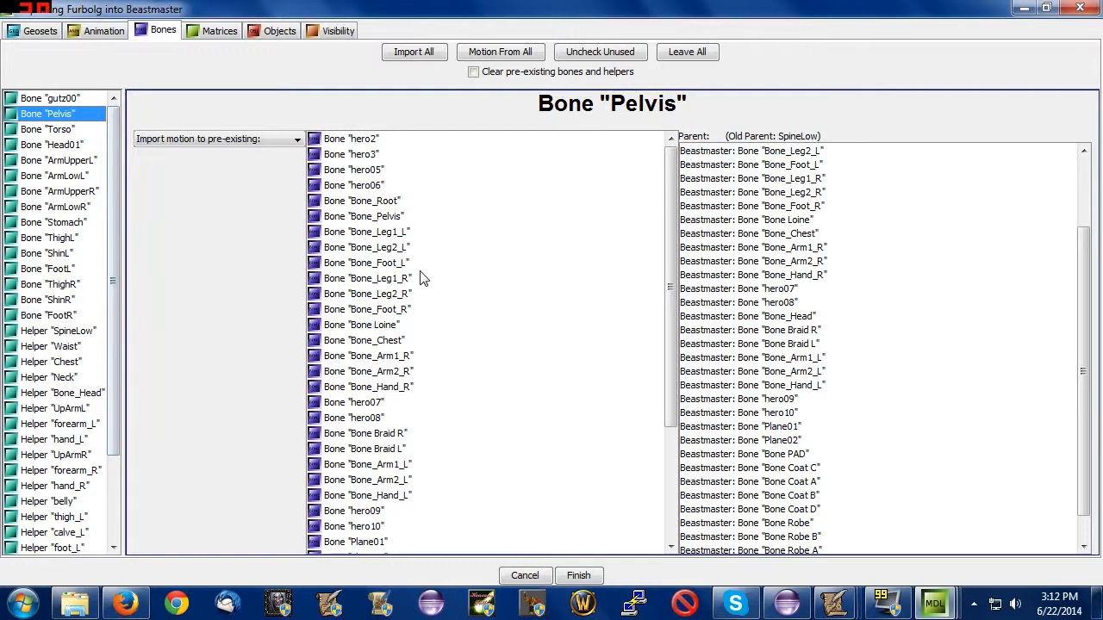
scroll(107, 151, "down", 2)
scroll(96, 162, "up", 2)
scroll(384, 333, "down", 4)
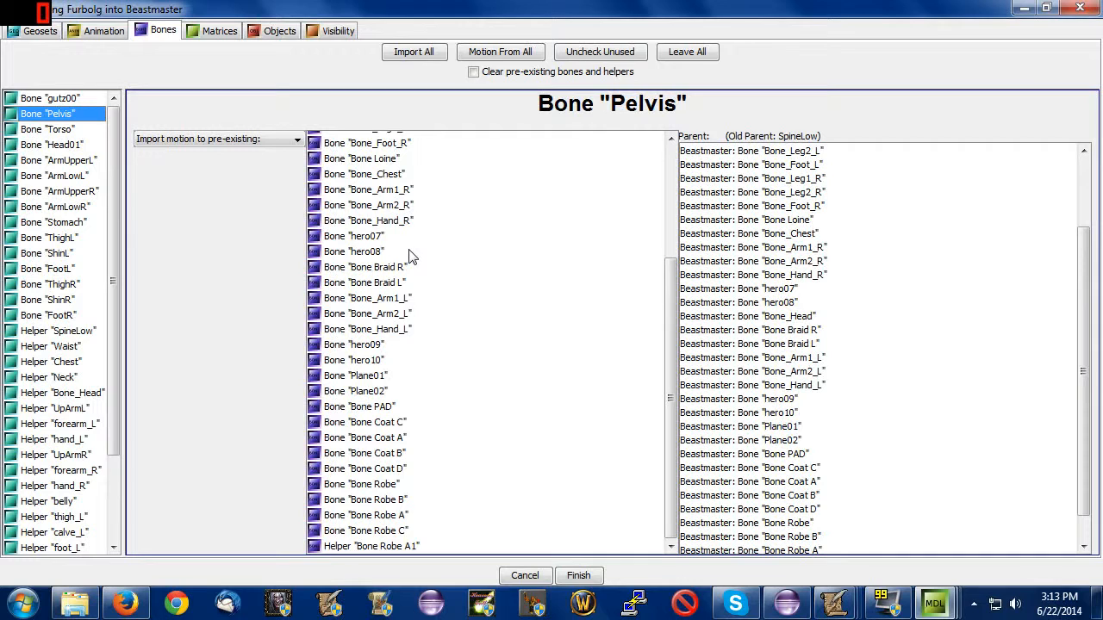
scroll(410, 257, "up", 4)
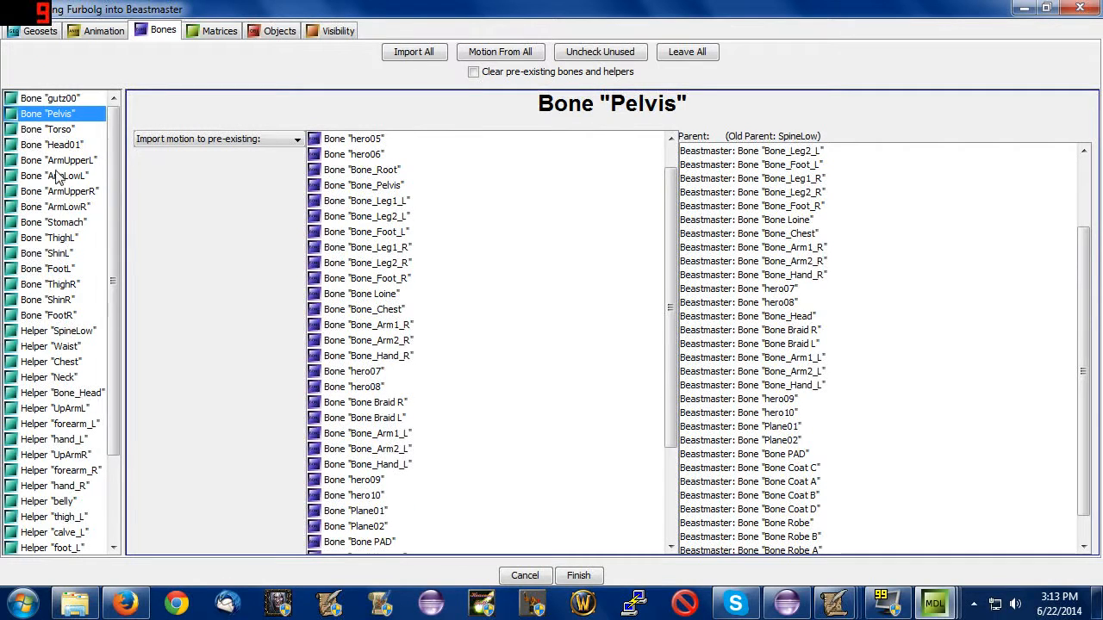
left_click(57, 134)
left_click(62, 176)
left_click(69, 162)
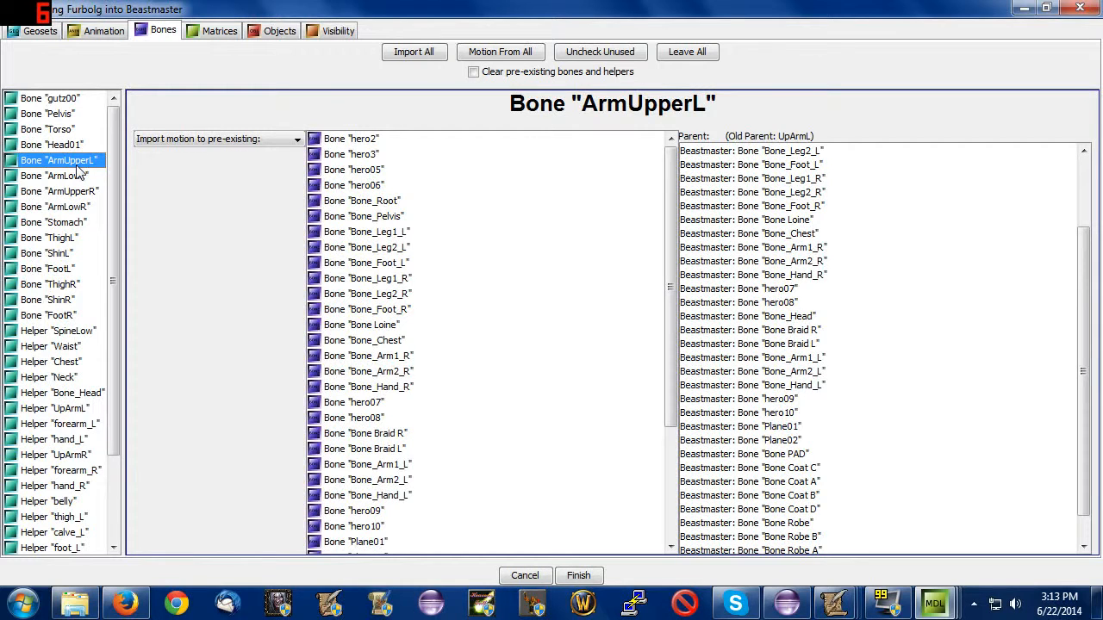
left_click(81, 177)
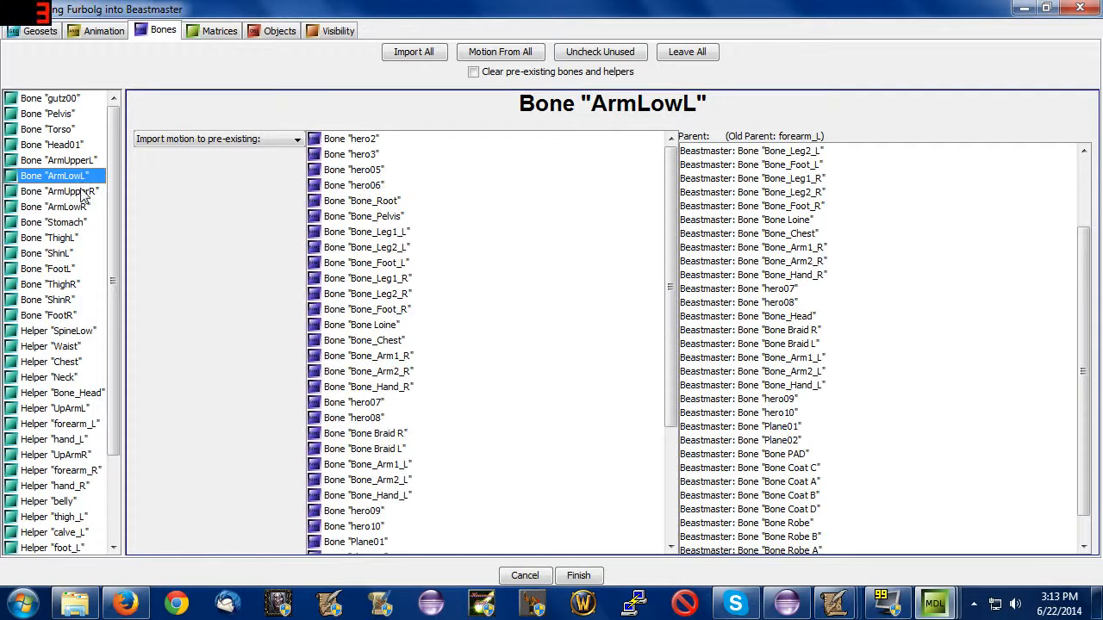
left_click(62, 331)
left_click(61, 208)
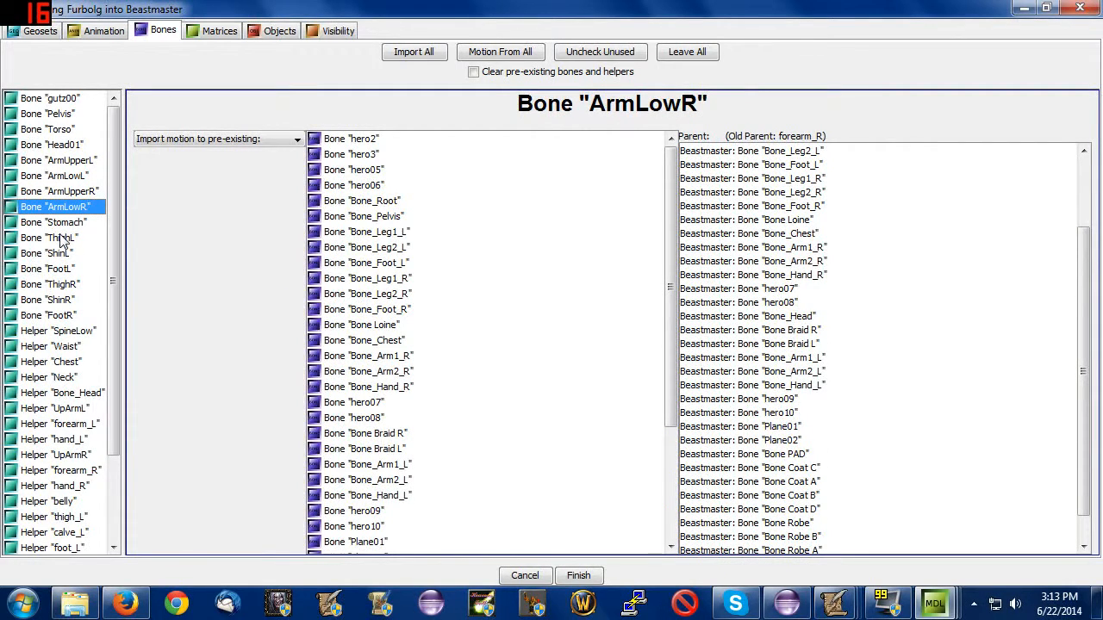
left_click(71, 162)
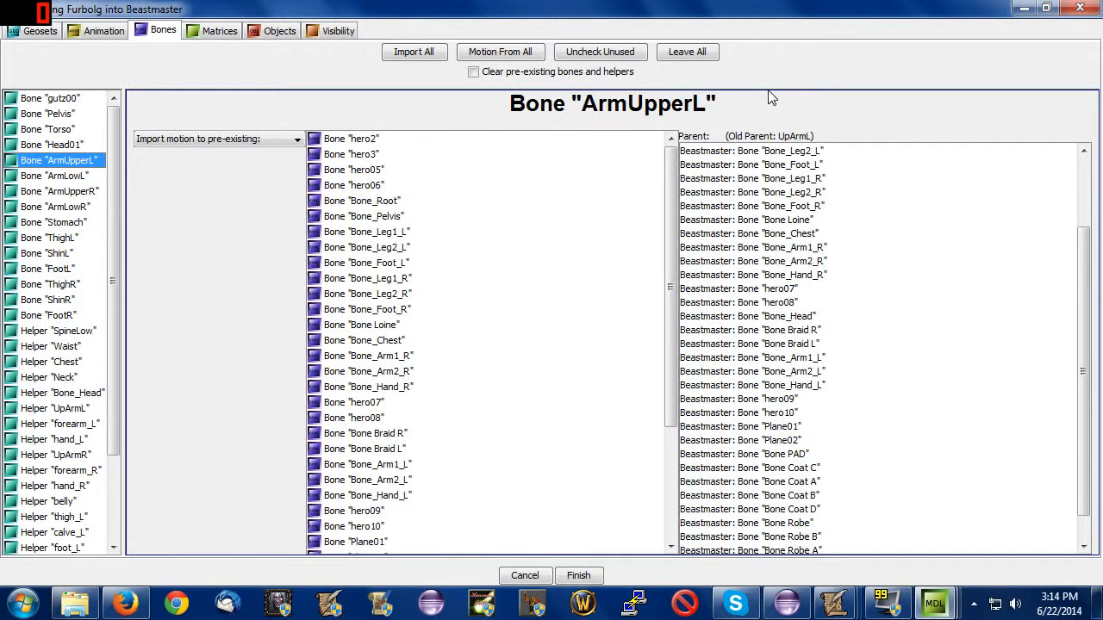
Map the motion of the SpineLow helper to Bone_Root and of the Waist helper to Bone_Pelvis.
scroll(75, 278, "down", 2)
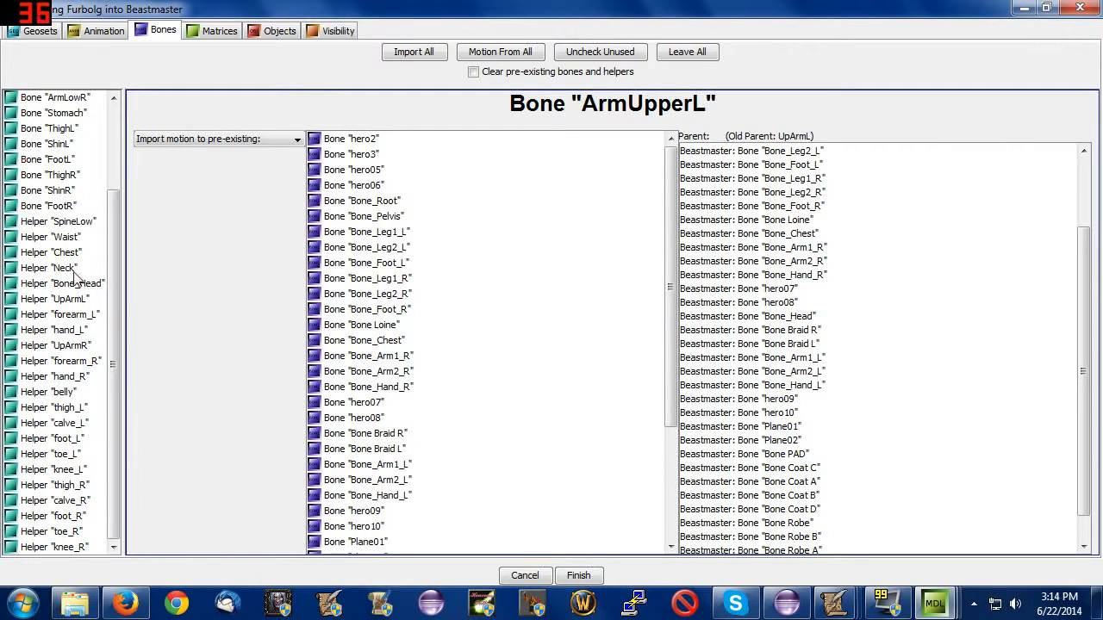
left_click(78, 222)
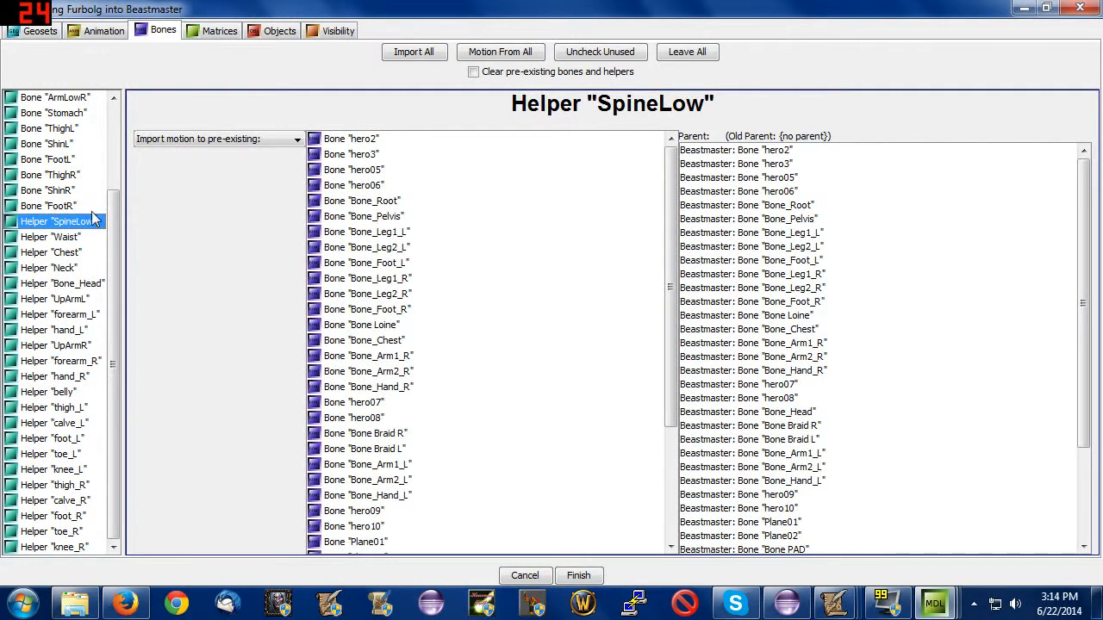
left_click(375, 200)
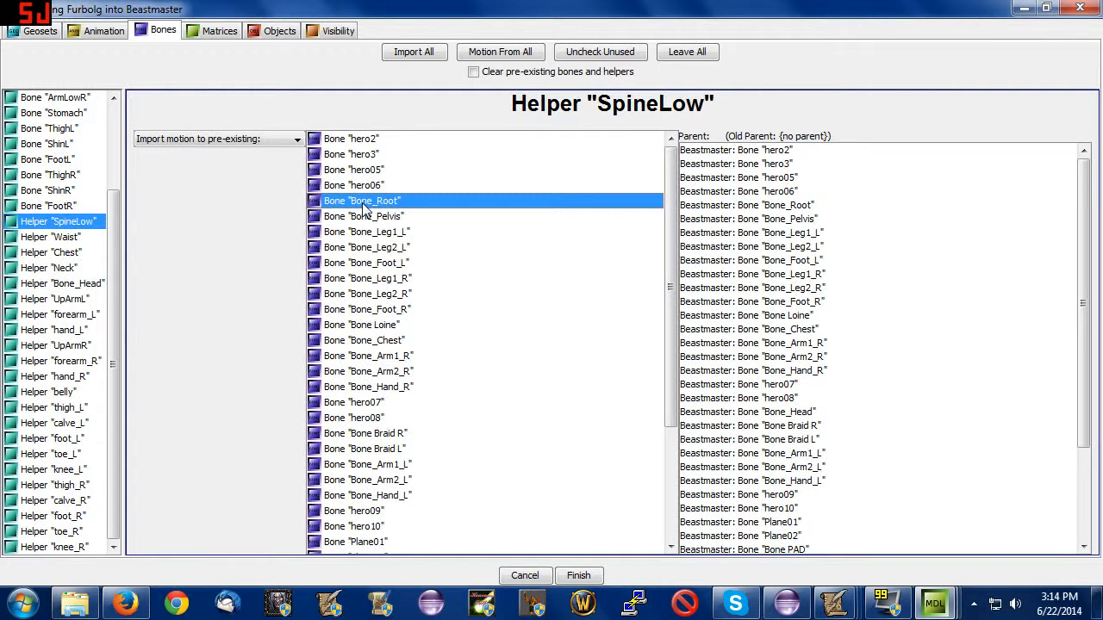
left_click(100, 239)
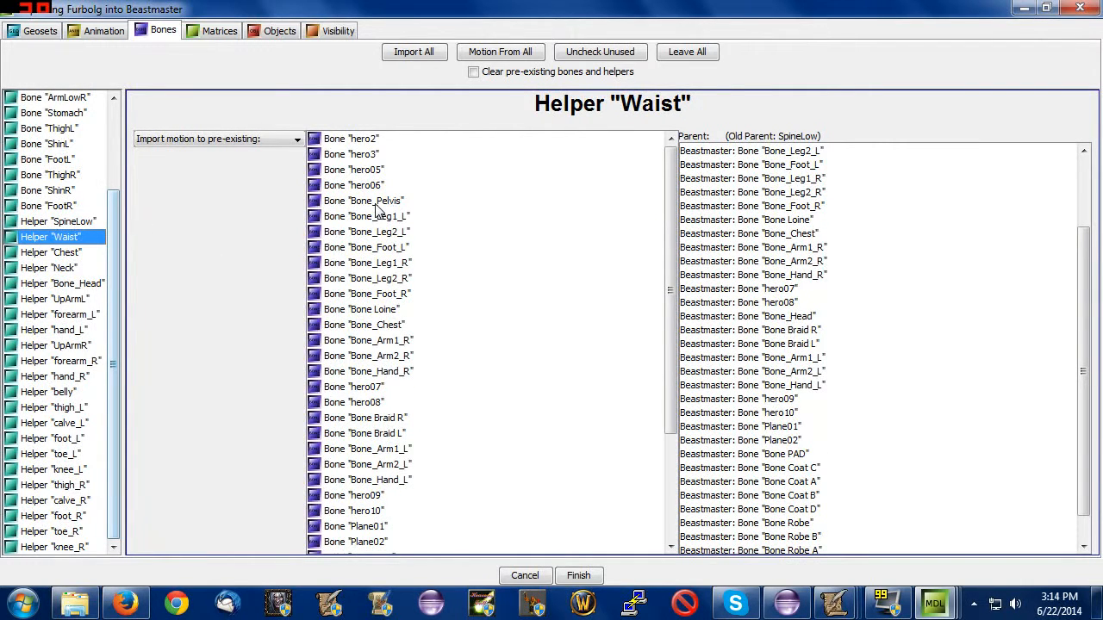
left_click(355, 200)
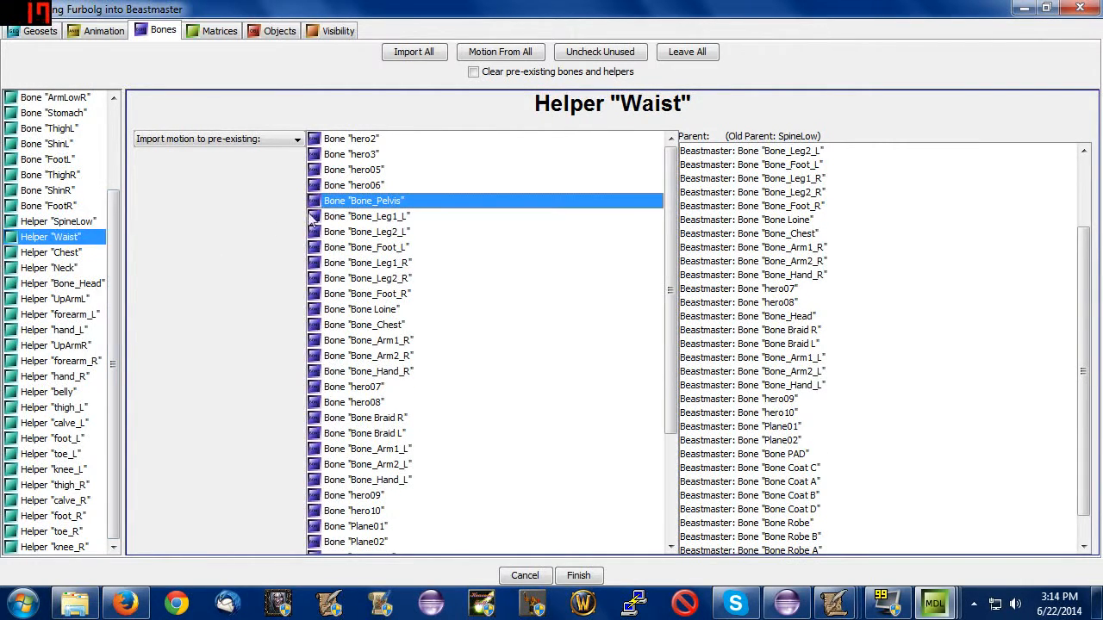
Map the Chest helper's motion to Bone_Chest, and check the motion targets of the Neck and Bone_Head helpers.
left_click(100, 252)
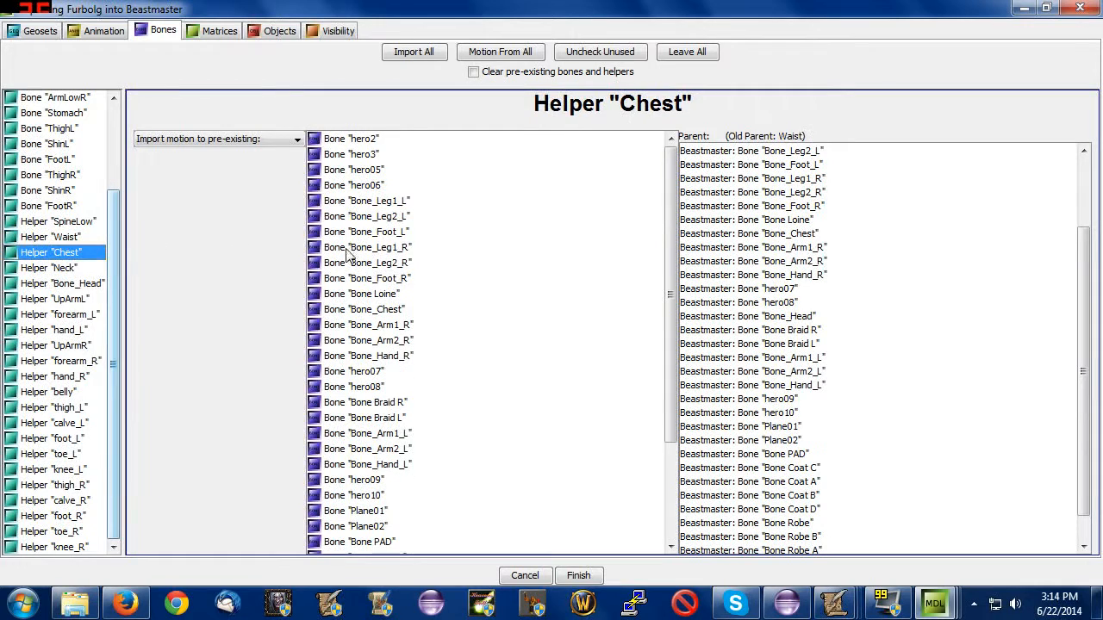
left_click(399, 312)
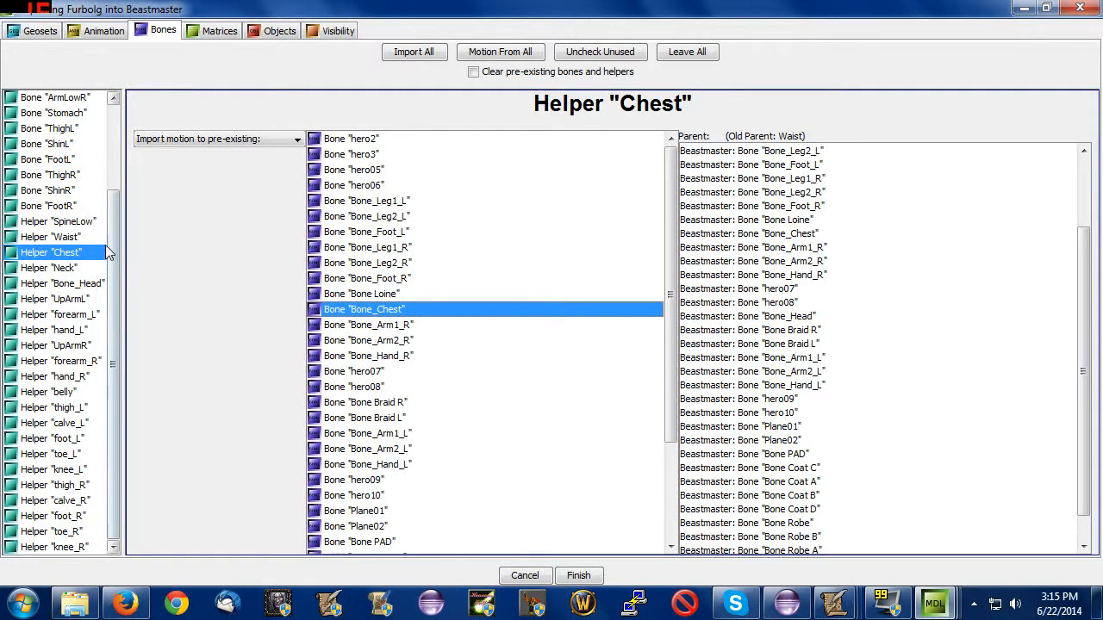
left_click(89, 269)
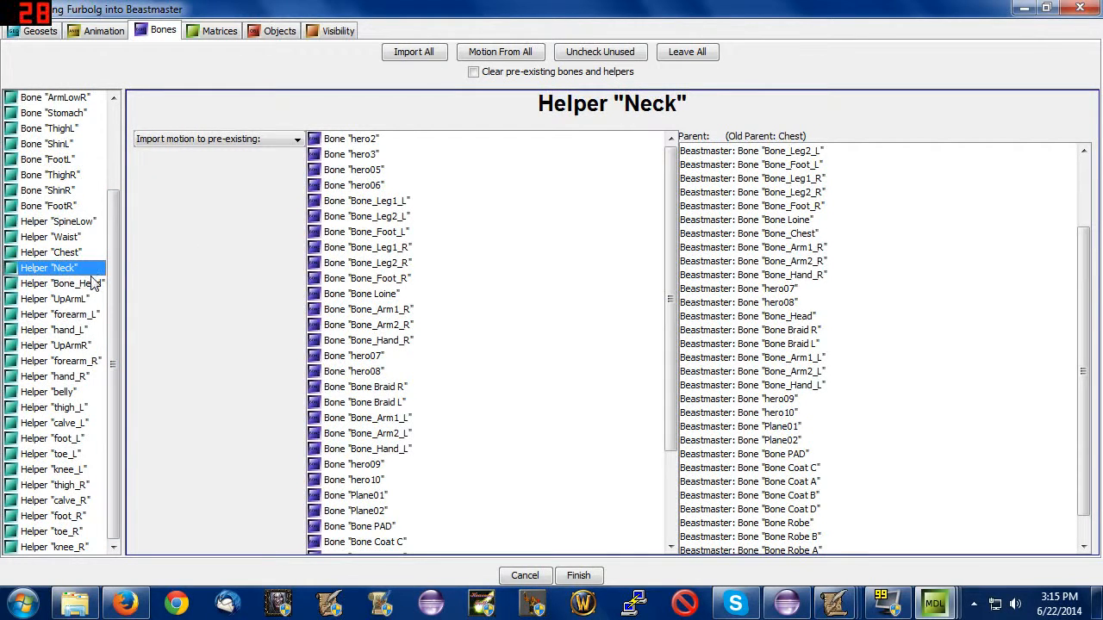
left_click(91, 284)
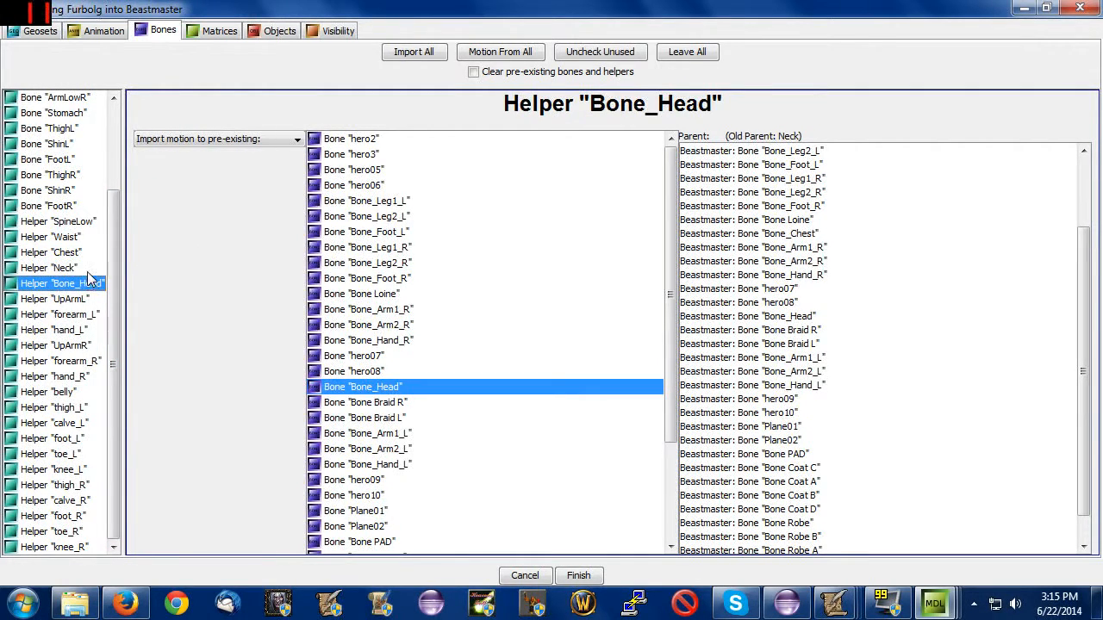
scroll(448, 428, "down", 3)
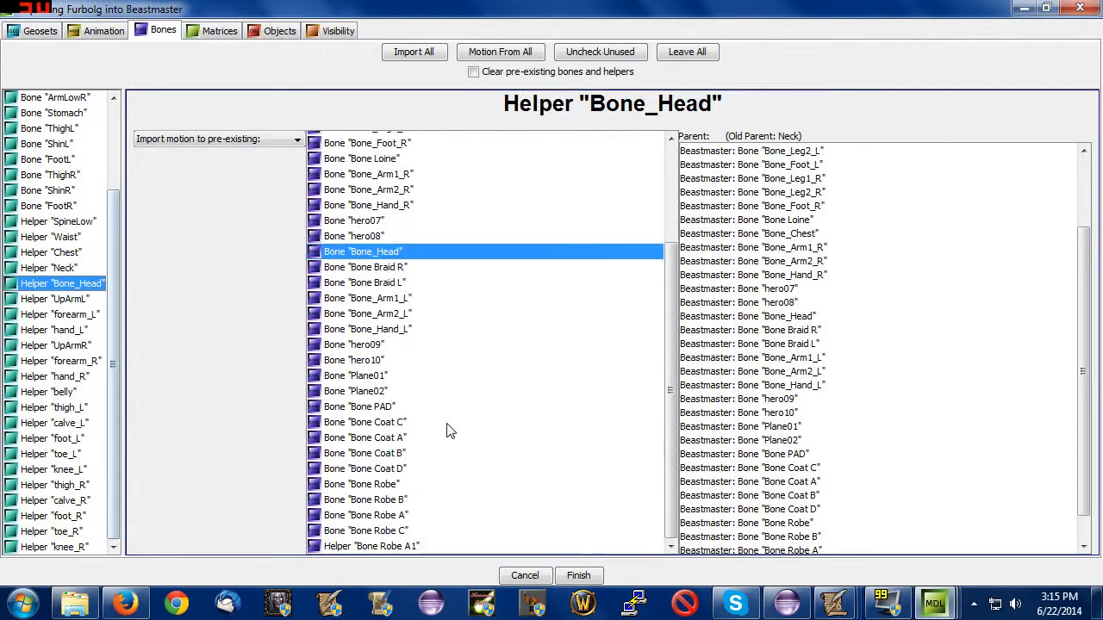
scroll(448, 429, "up", 1)
Map the UpArmL helper's motion to the Beastmaster bone Bone_Arm1_L.
left_click(65, 299)
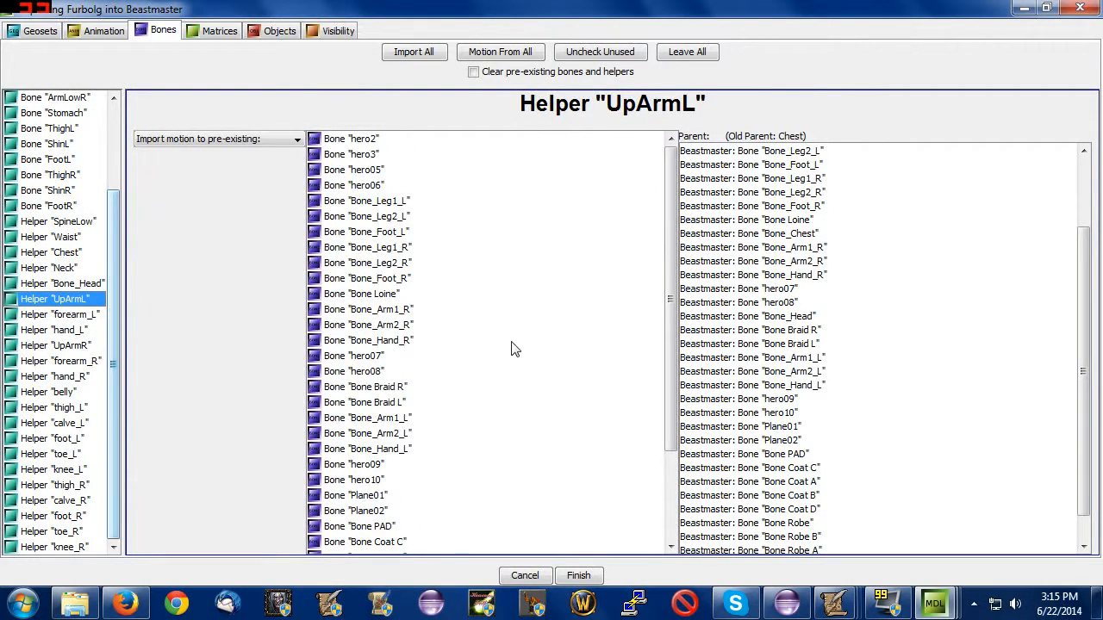
left_click_drag(671, 295, 672, 383)
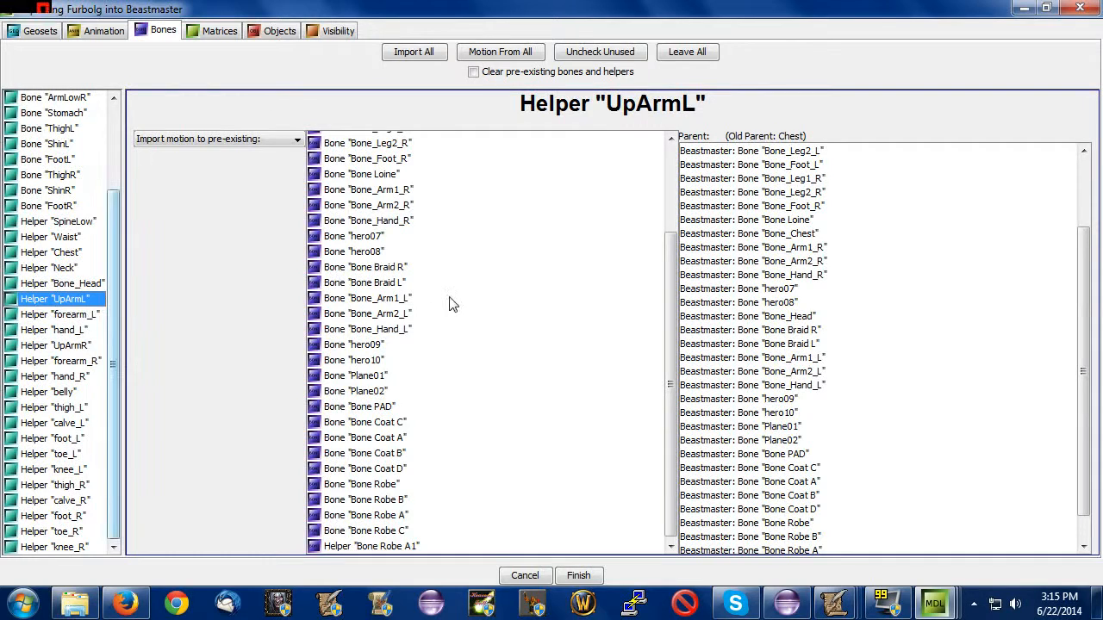
left_click(419, 302)
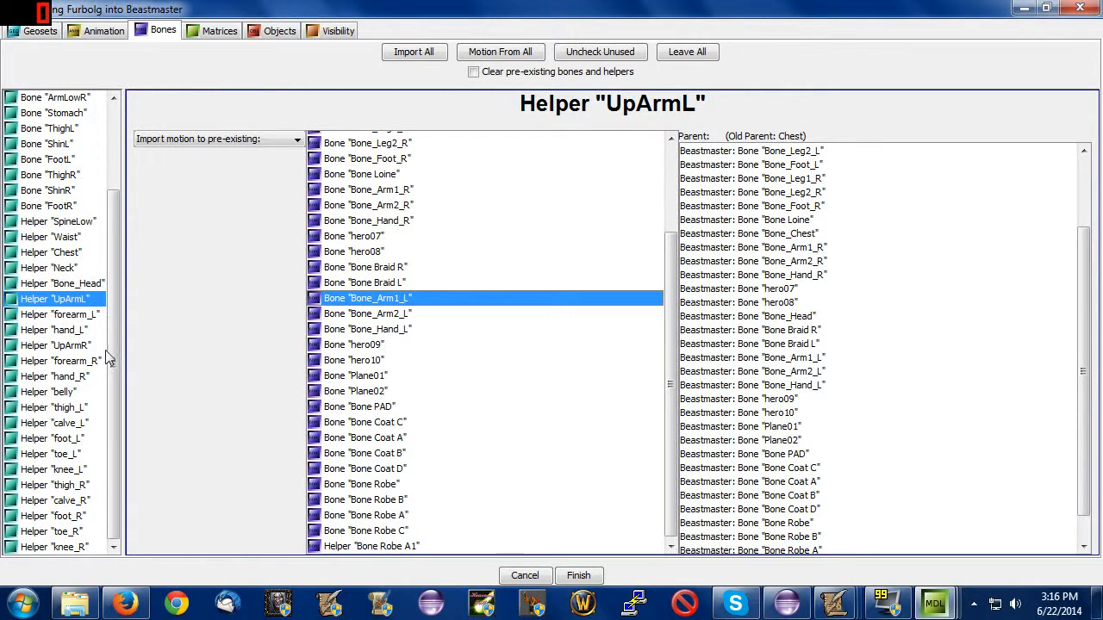
Map the motion of the forearm_L helper to Bone_Arm2_L and of the hand_L helper to Bone_Hand_L.
left_click(83, 319)
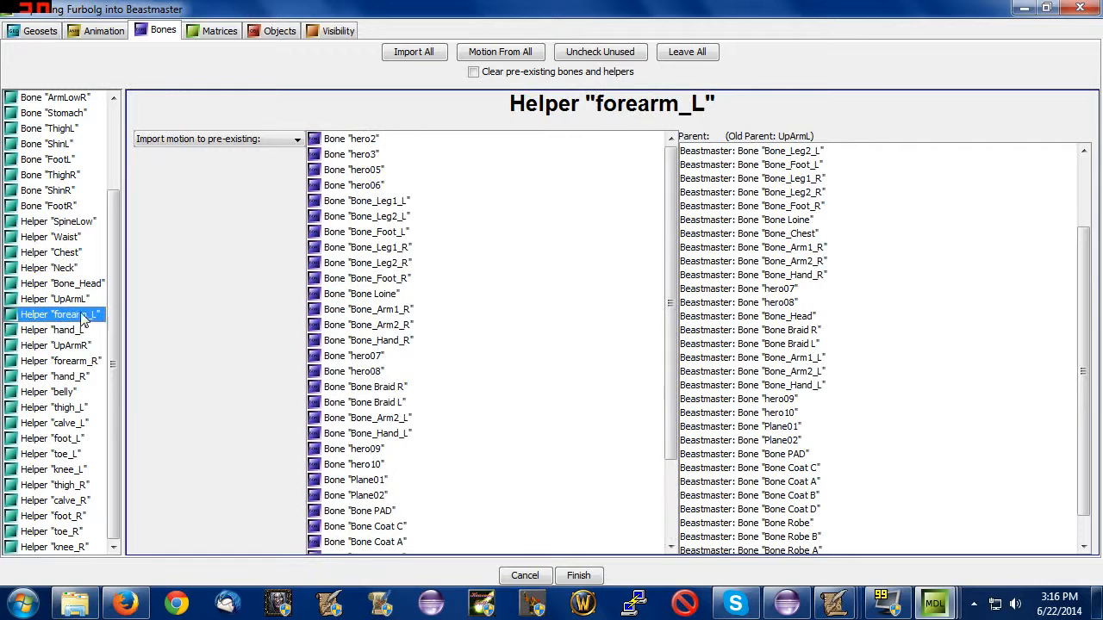
left_click(417, 417)
scroll(412, 412, "down", 3)
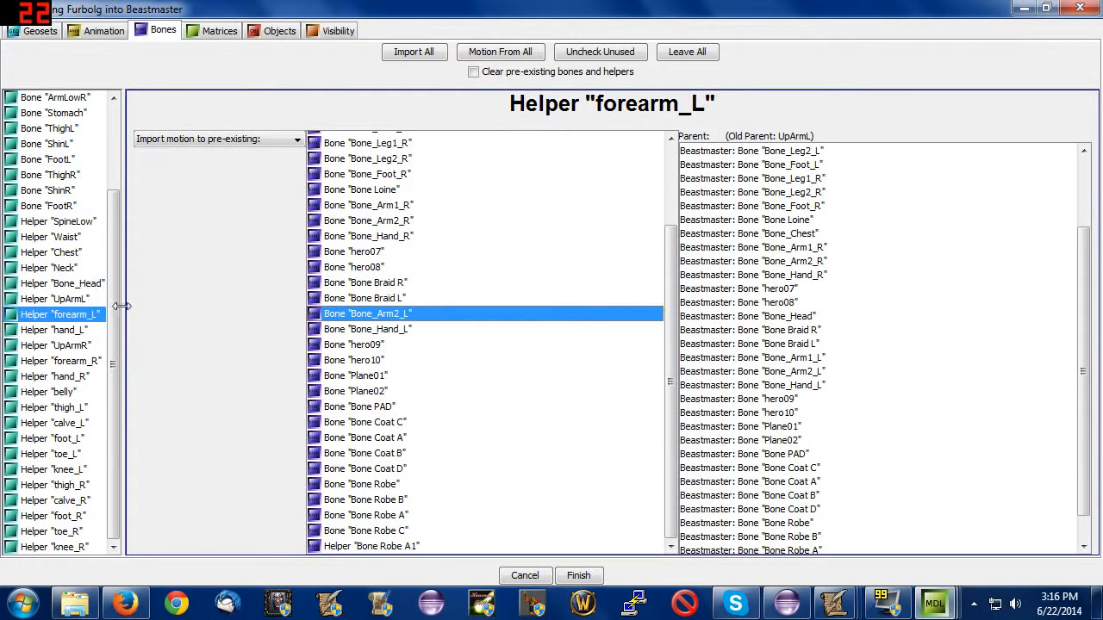
left_click(87, 331)
scroll(426, 367, "down", 5)
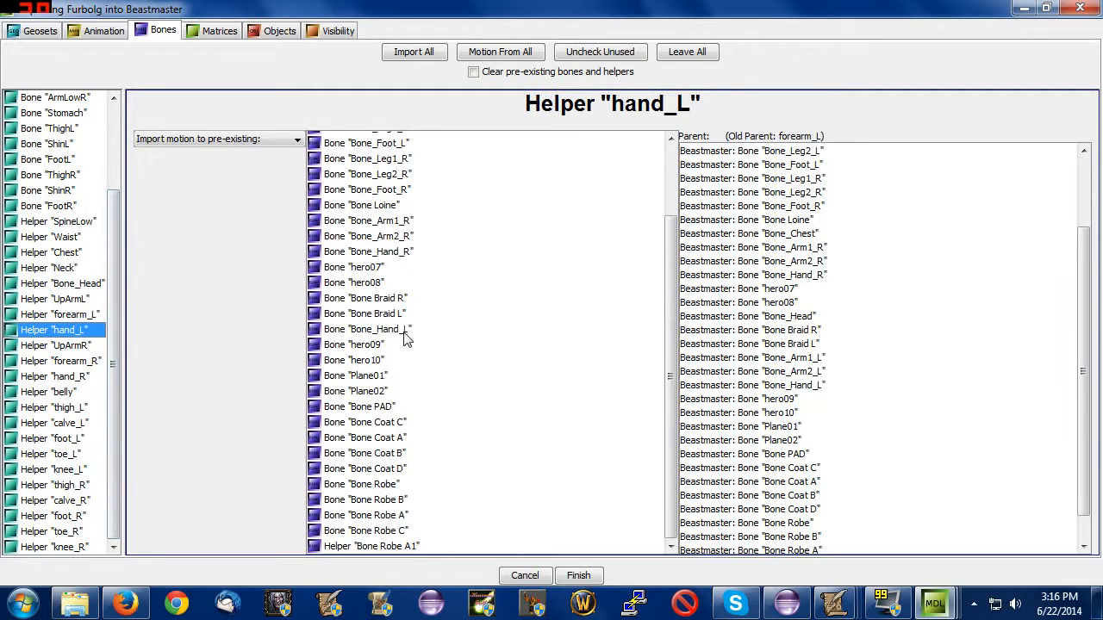
left_click(402, 329)
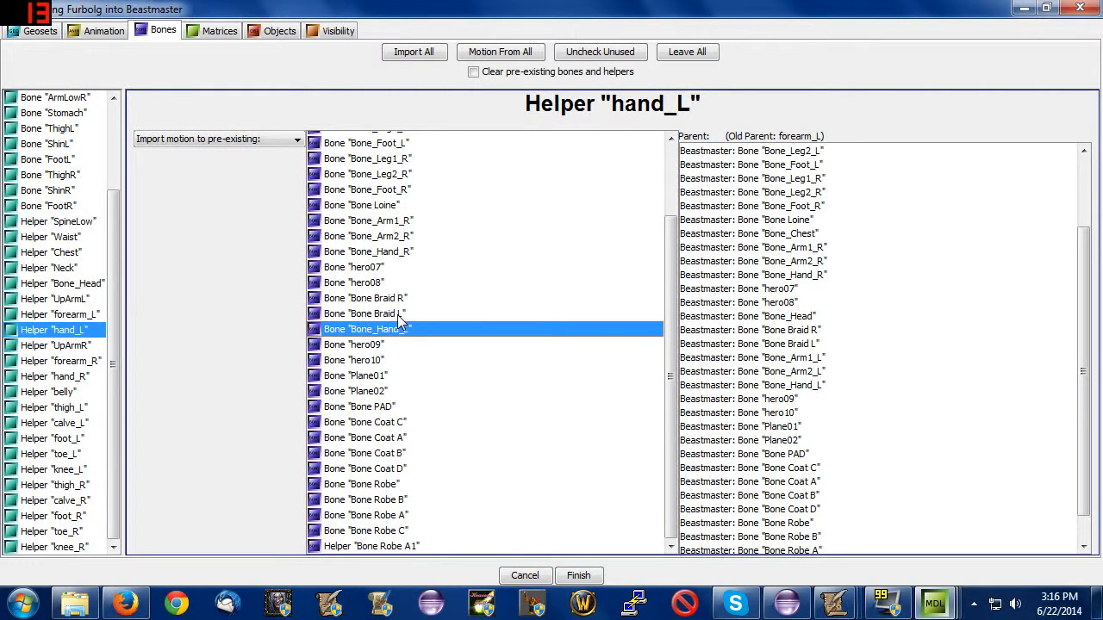
Map the motion of the UpArmR, forearm_R and hand_R helpers to Bone_Arm1_R, Bone_Arm2_R and Bone_Hand_R respectively.
left_click(55, 346)
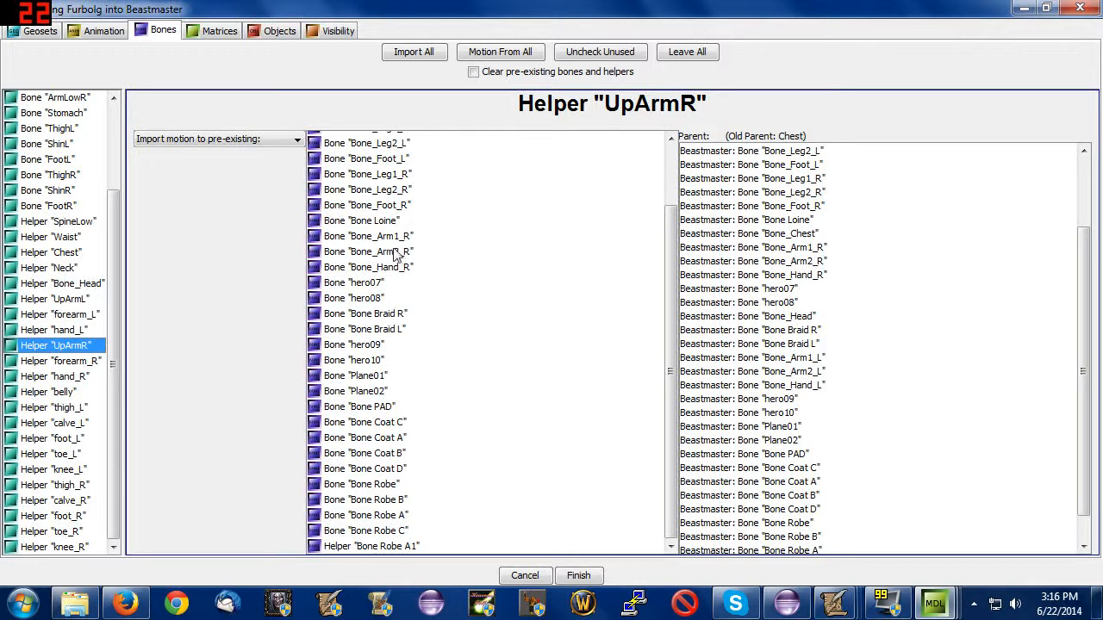
left_click(393, 237)
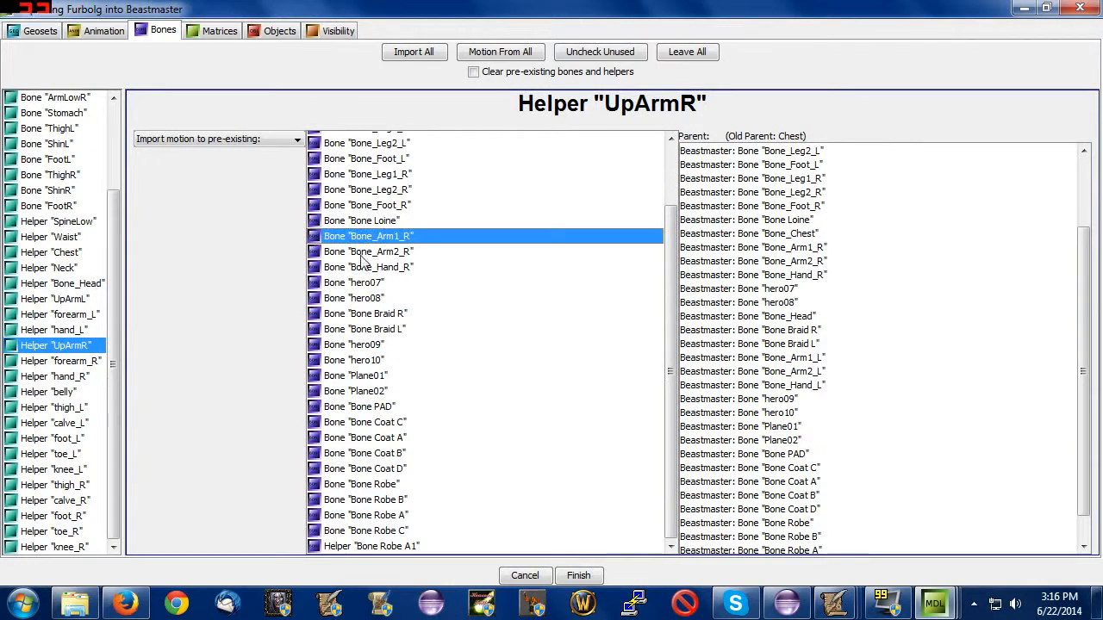
left_click(71, 362)
left_click(410, 310)
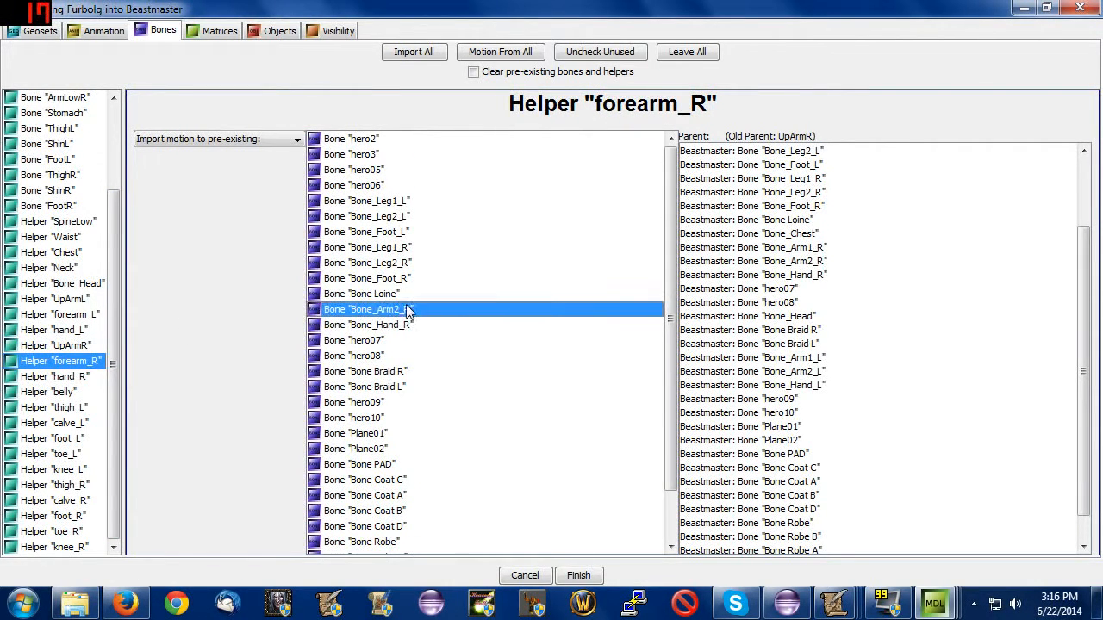
left_click(77, 377)
left_click(410, 311)
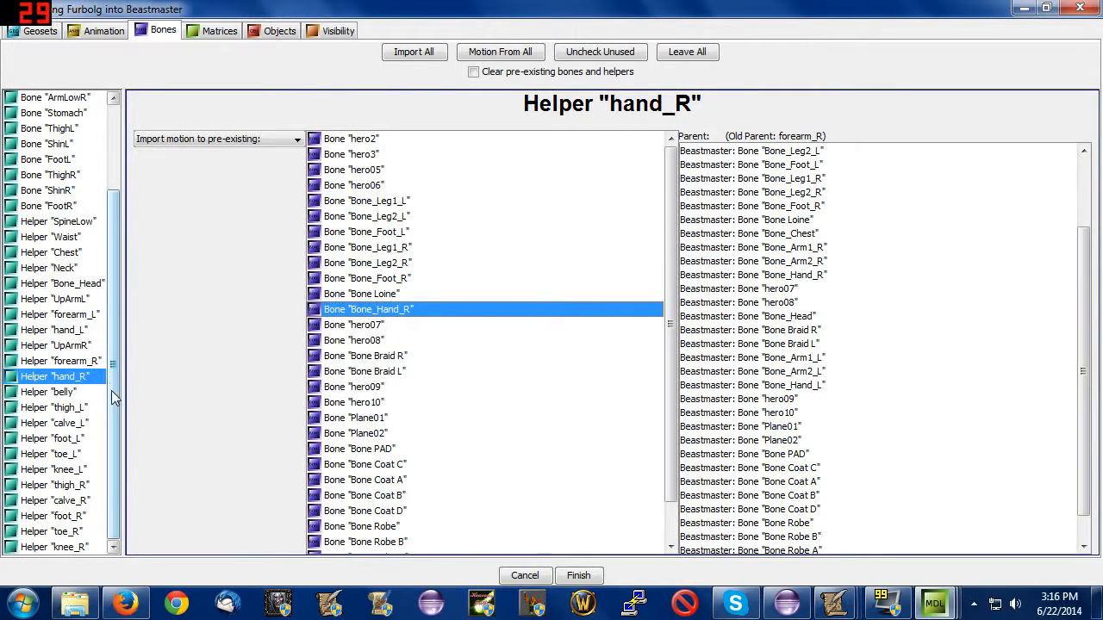
Map the motion of the thigh_L, calve_L and foot_L helpers to Bone_Leg1_L, Bone_Leg2_L and Bone_Foot_L, and check the knee_L and toe_L helpers.
left_click(59, 408)
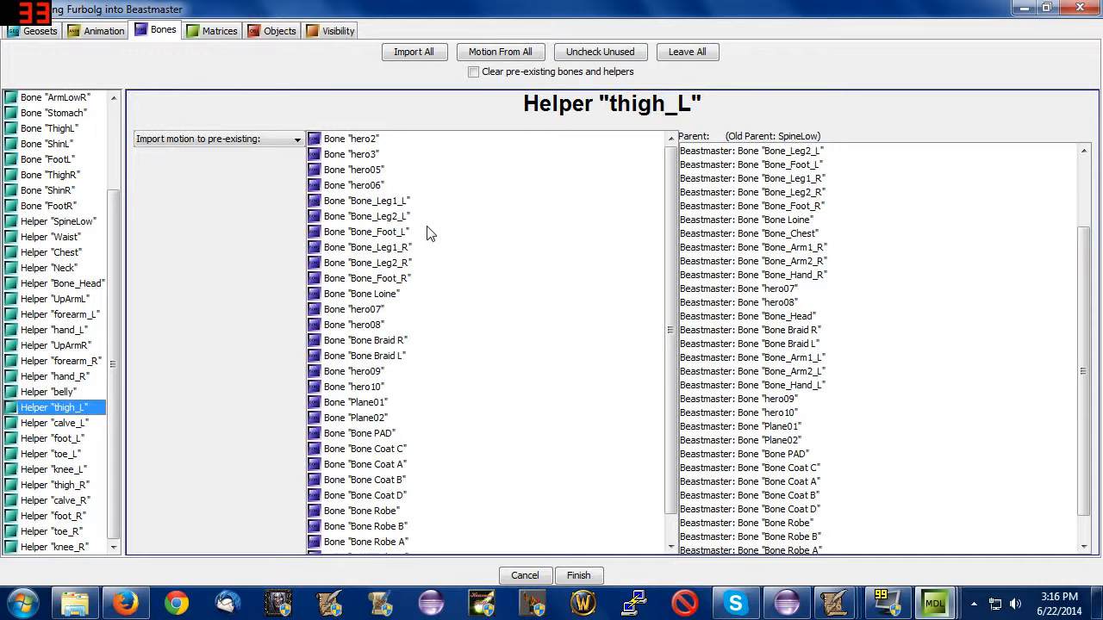
left_click(406, 211)
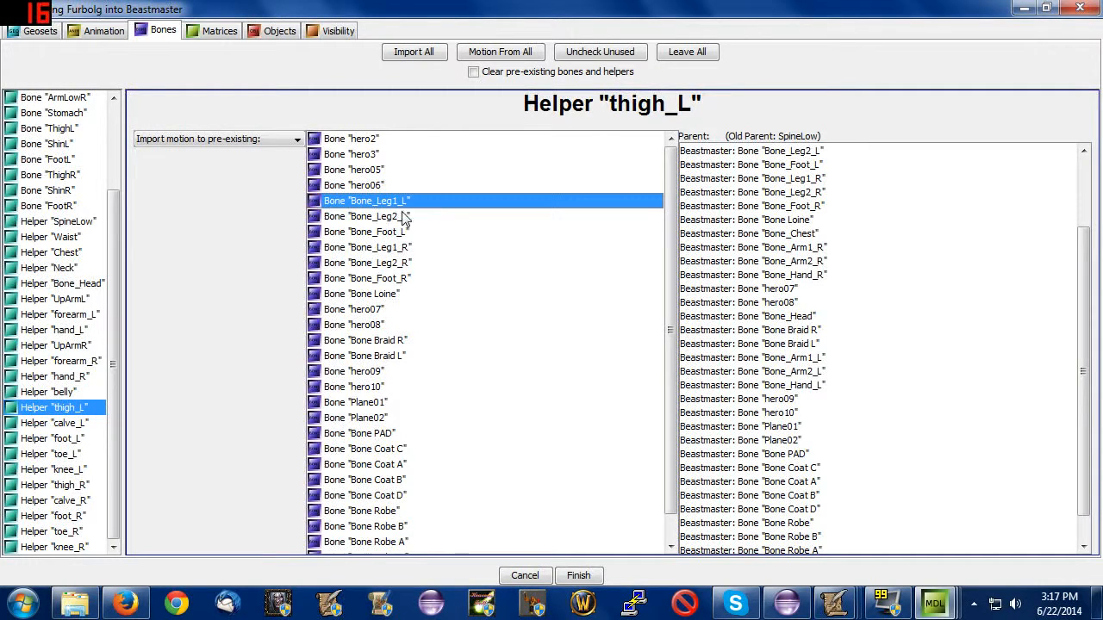
left_click(54, 423)
left_click(454, 205)
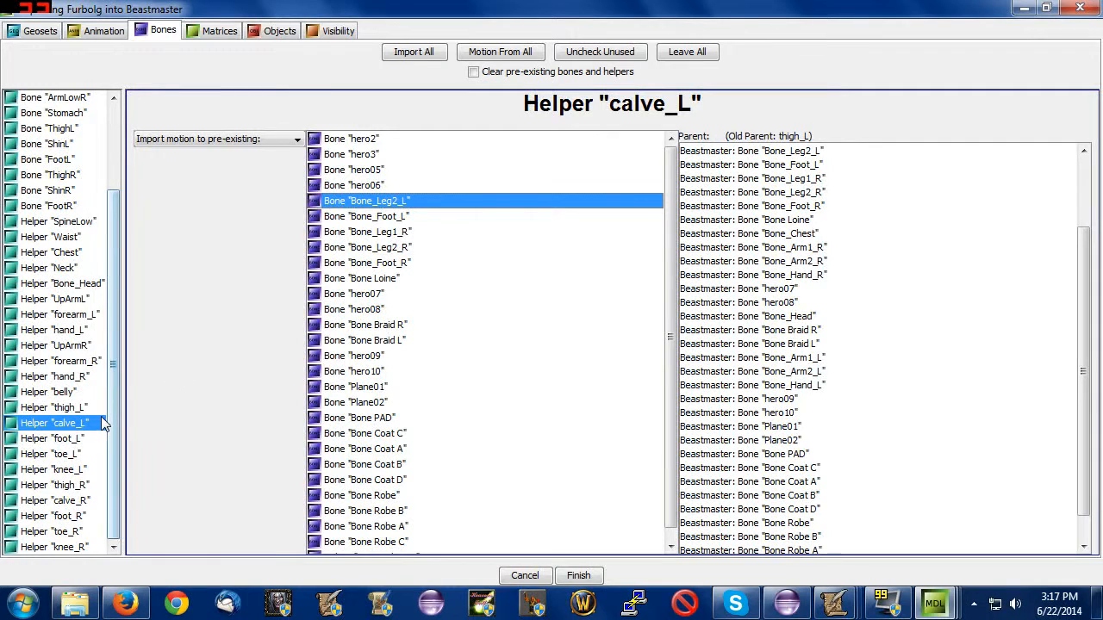
left_click(85, 439)
left_click(405, 203)
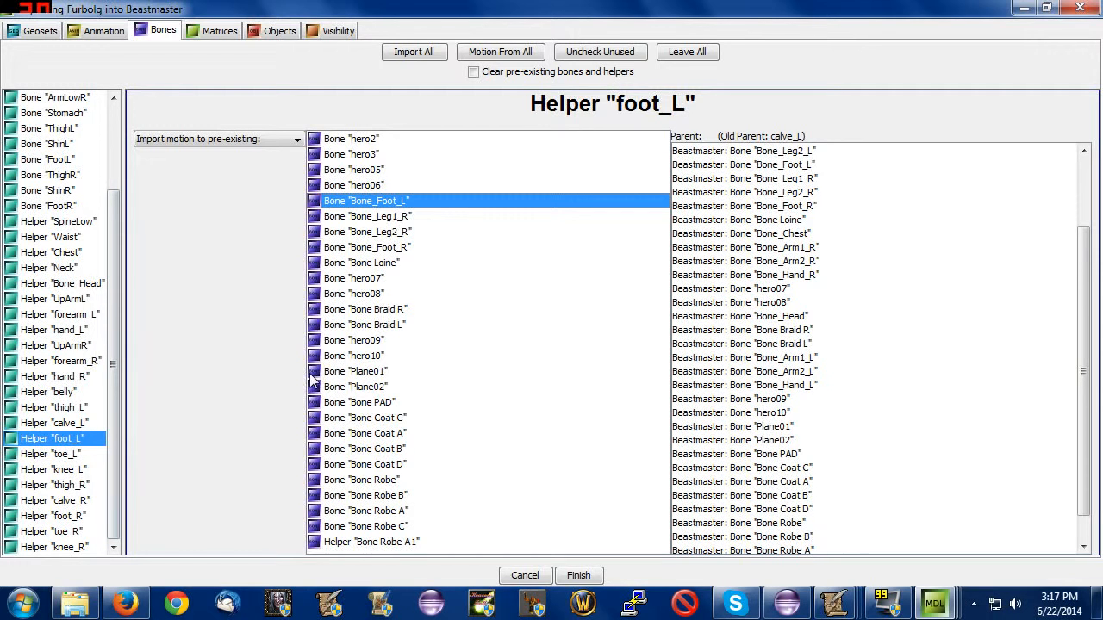
left_click(79, 471)
left_click(79, 457)
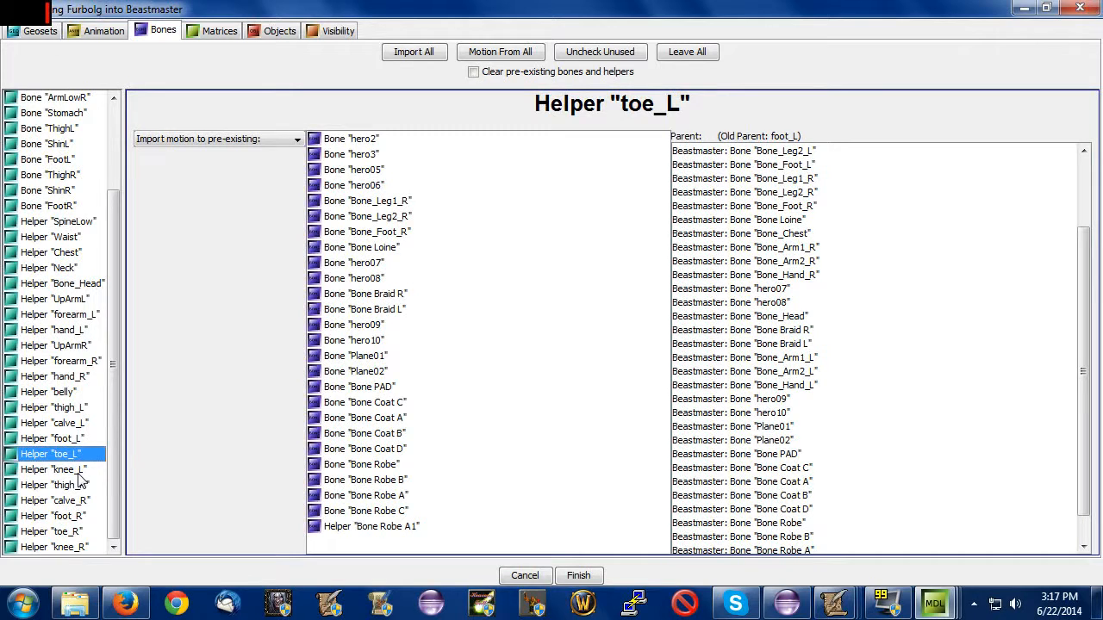
Map the motion of the thigh_R, calve_R and foot_R helpers to Bone_Leg1_R, Bone_Leg2_R and Bone_Foot_R respectively.
left_click(80, 485)
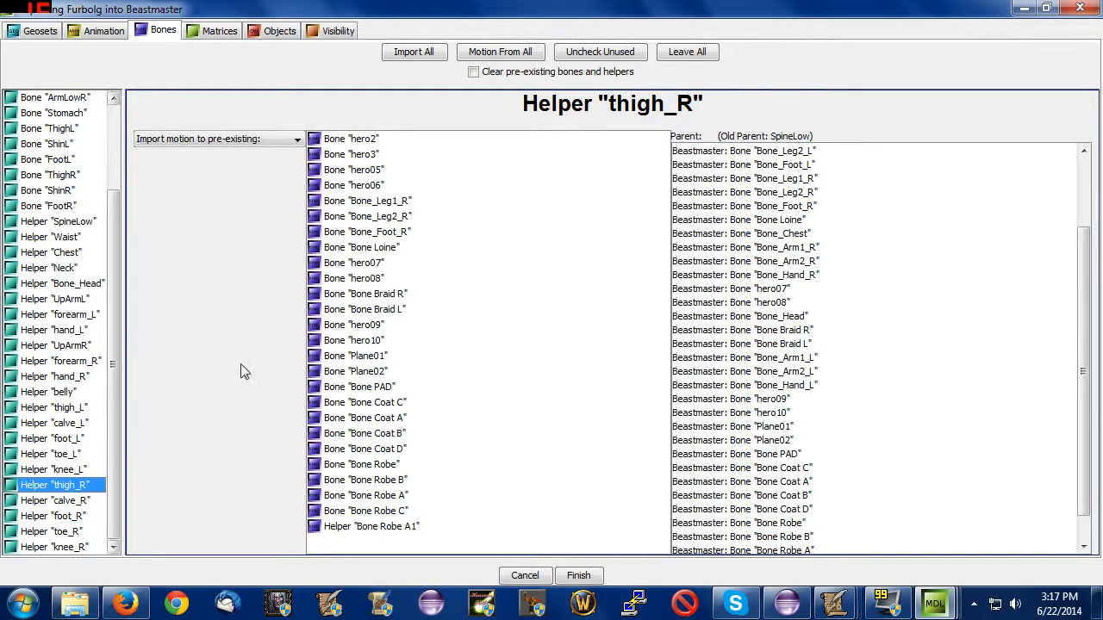
left_click(423, 206)
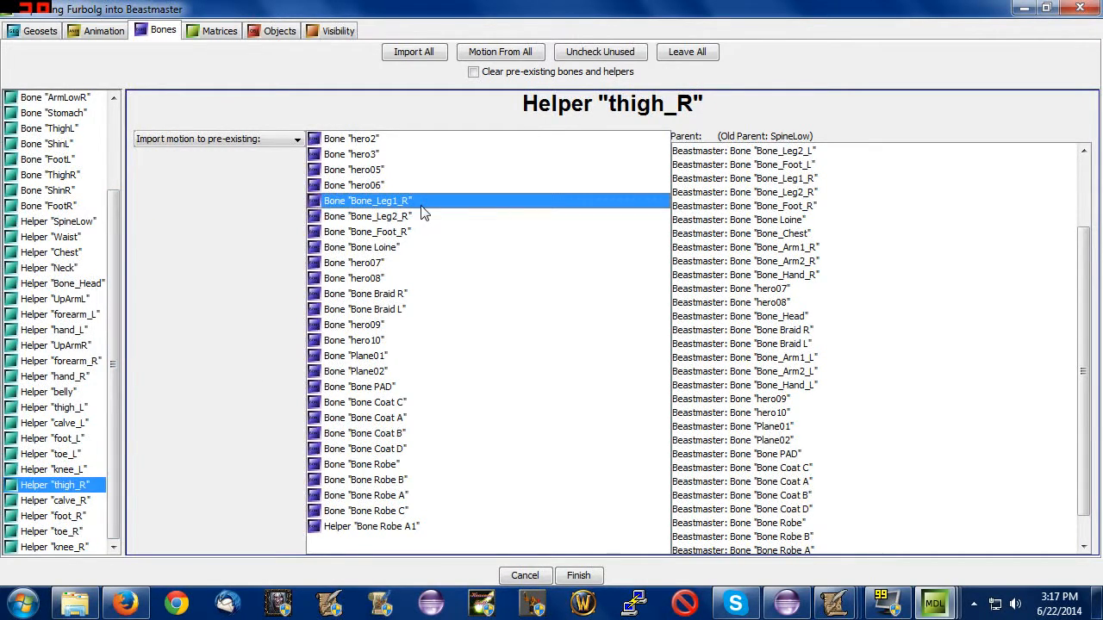
left_click(80, 500)
left_click(403, 205)
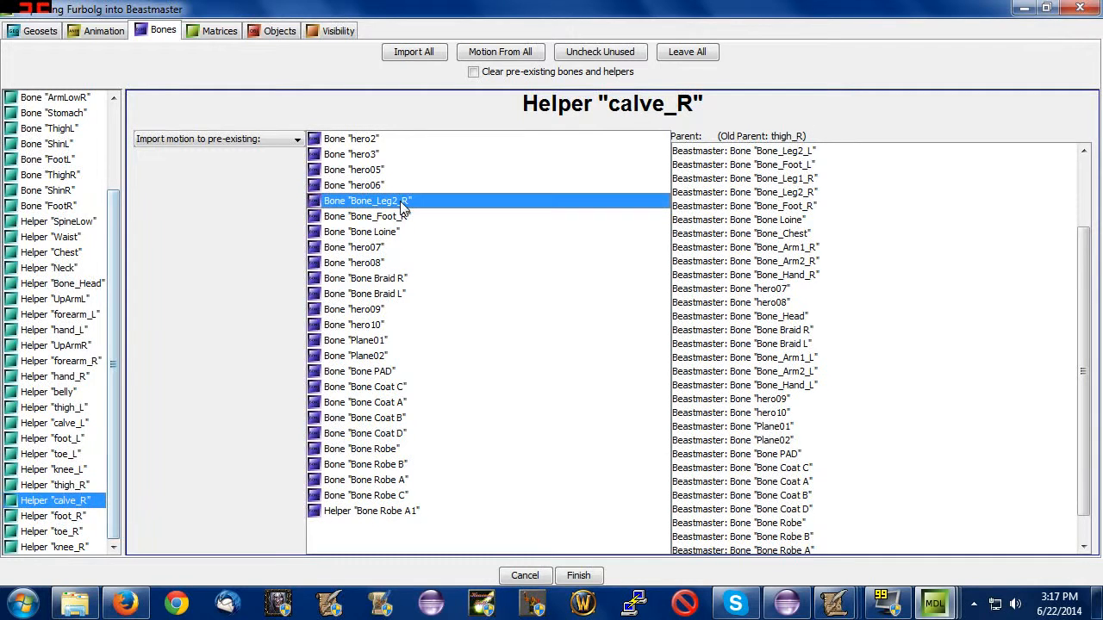
left_click(80, 516)
left_click(486, 207)
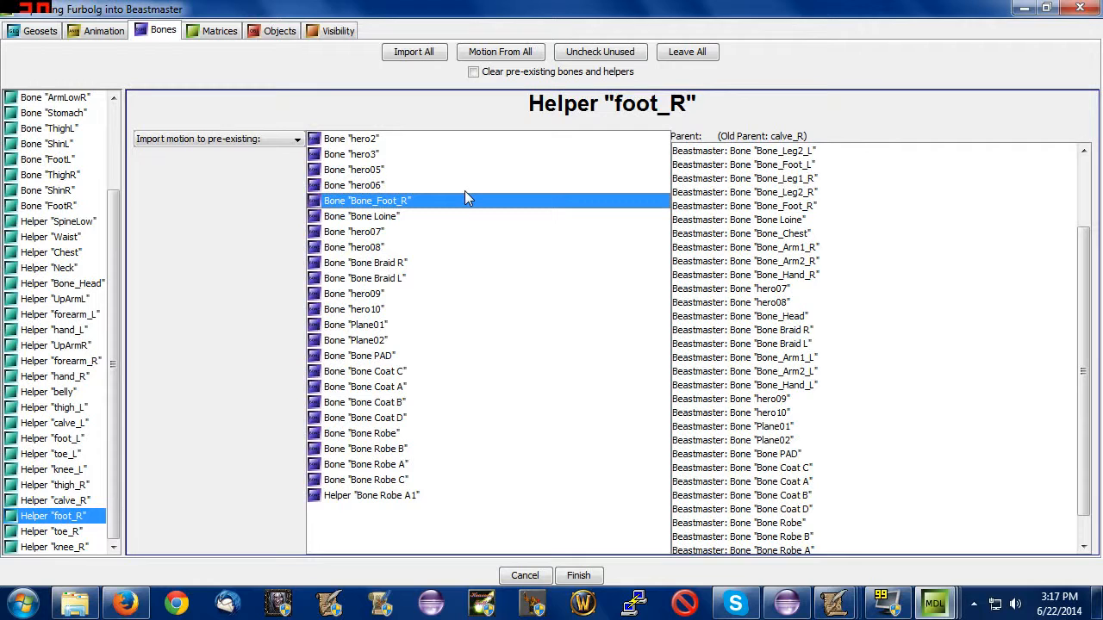
left_click_drag(112, 371, 113, 262)
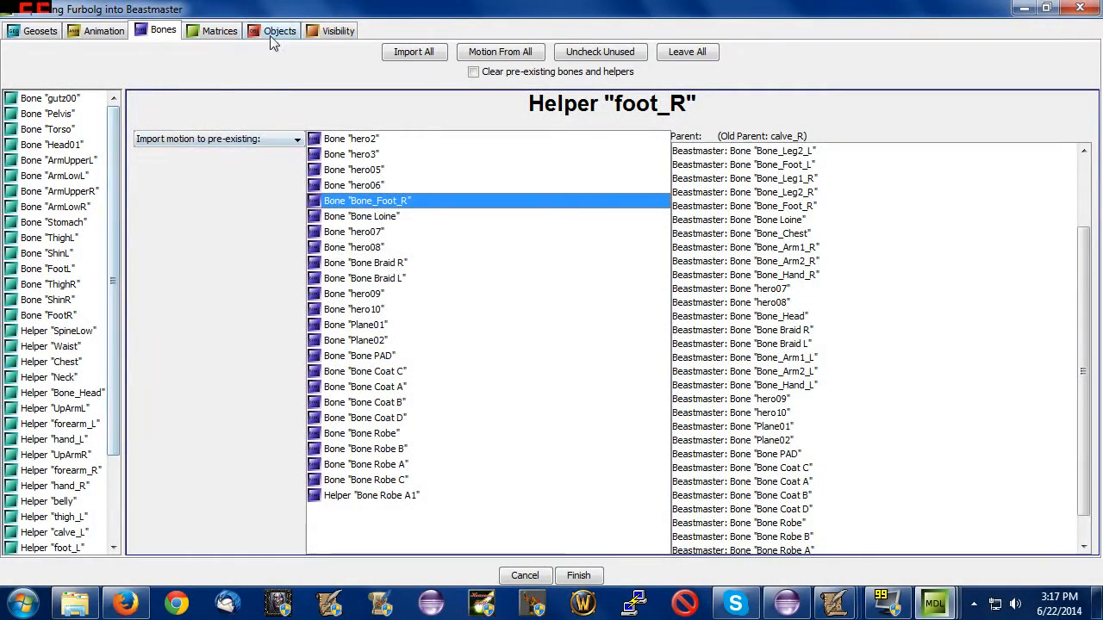
Open the import's visibility settings and review the listed layers, geosets and particle emitters.
left_click(328, 32)
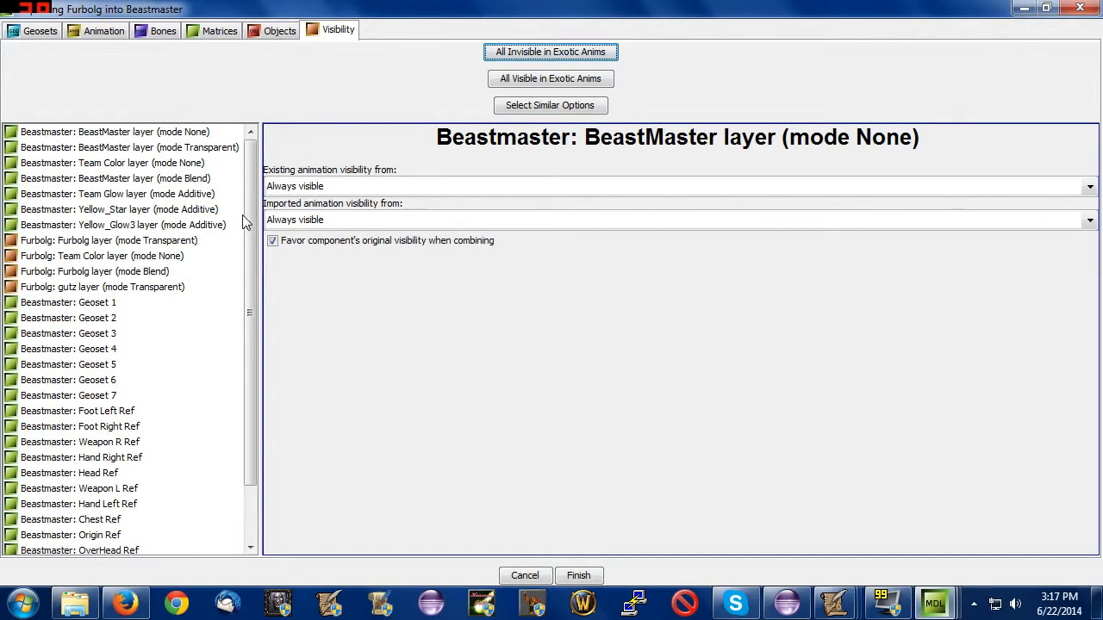
scroll(252, 272, "down", 2)
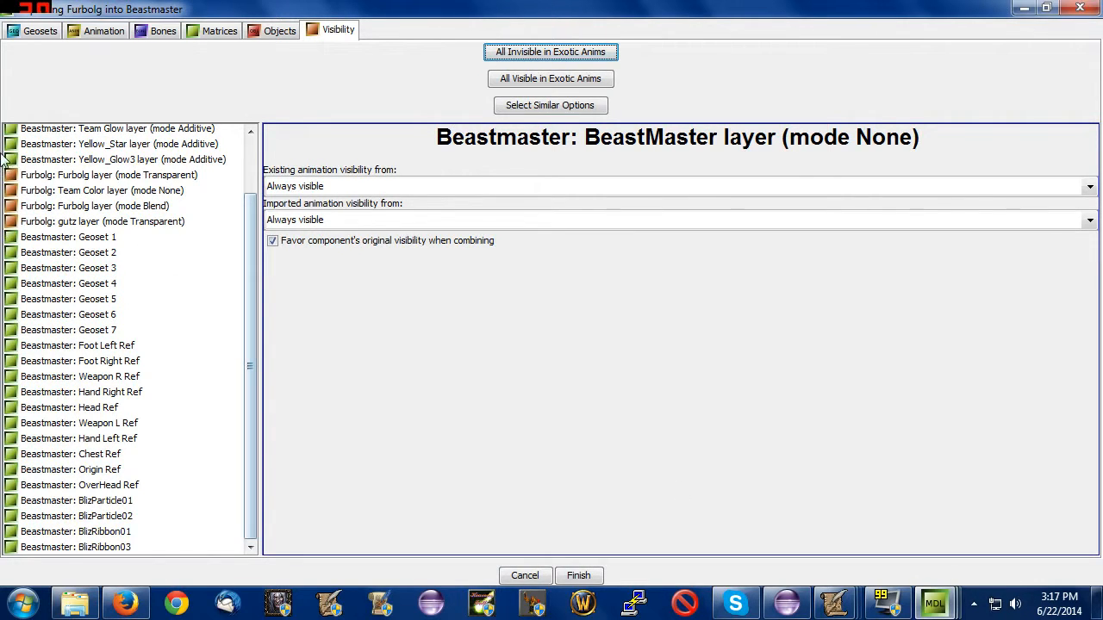
left_click_drag(94, 293, 103, 239)
Inspect the Beastmaster model in the perspective view and check which parts its geosets contain.
mouse_move(935, 603)
left_click(655, 495)
scroll(770, 450, "up", 5)
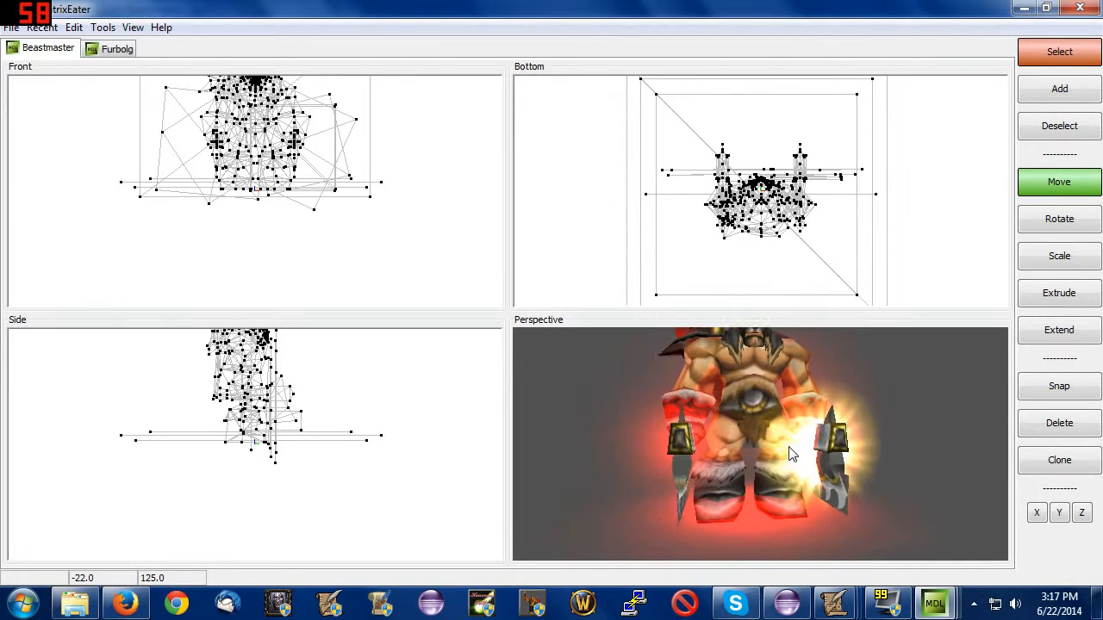
middle_click_drag(743, 446, 731, 466)
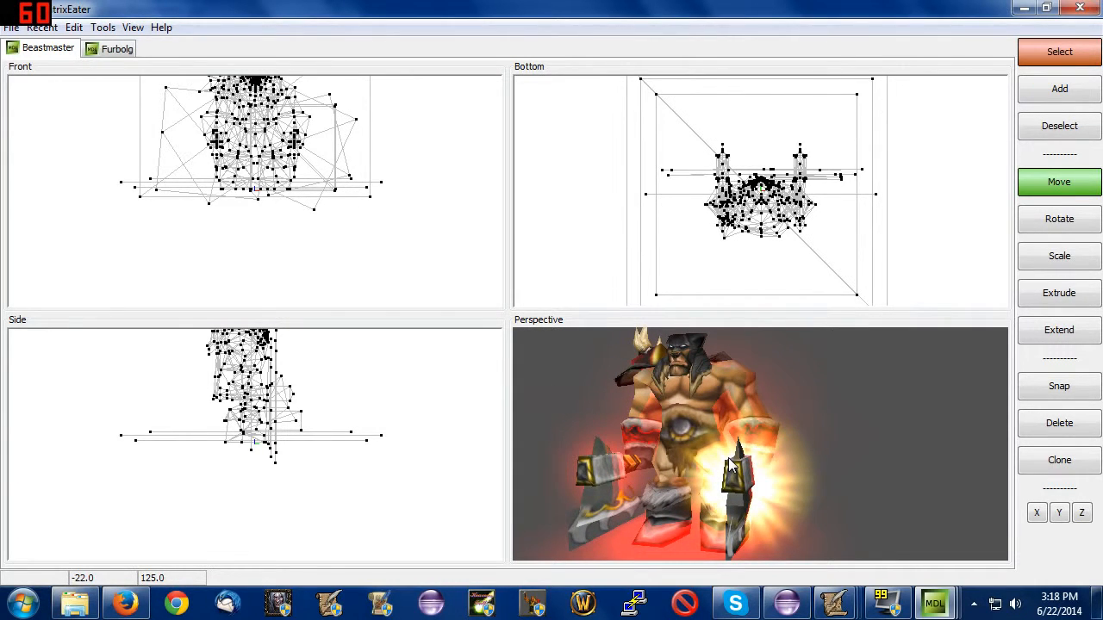
mouse_move(936, 603)
left_click(775, 505)
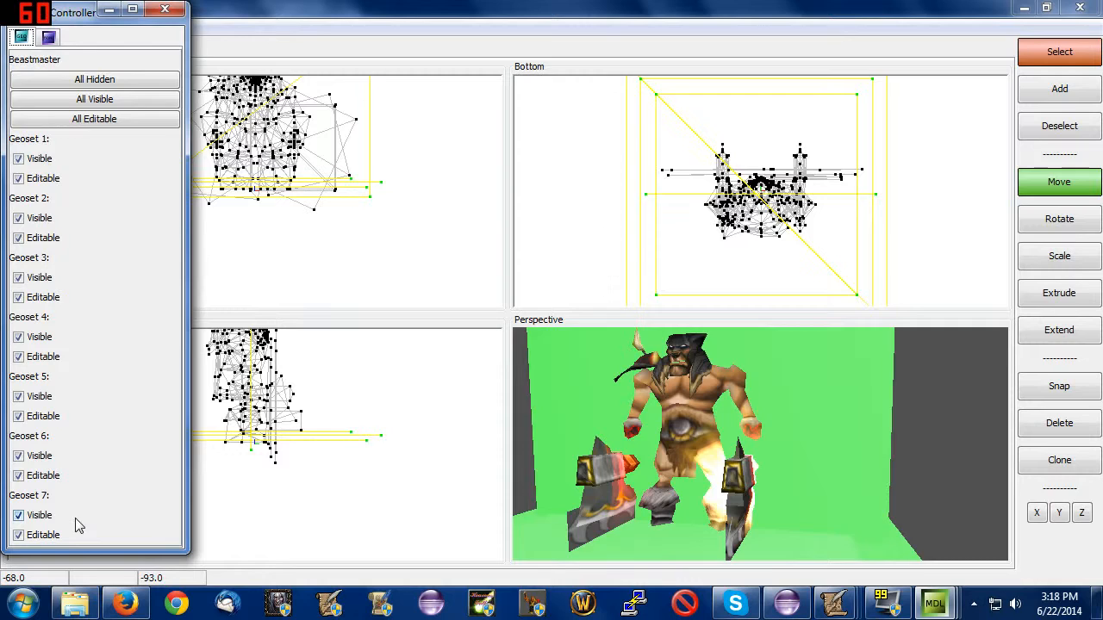
left_click(653, 455)
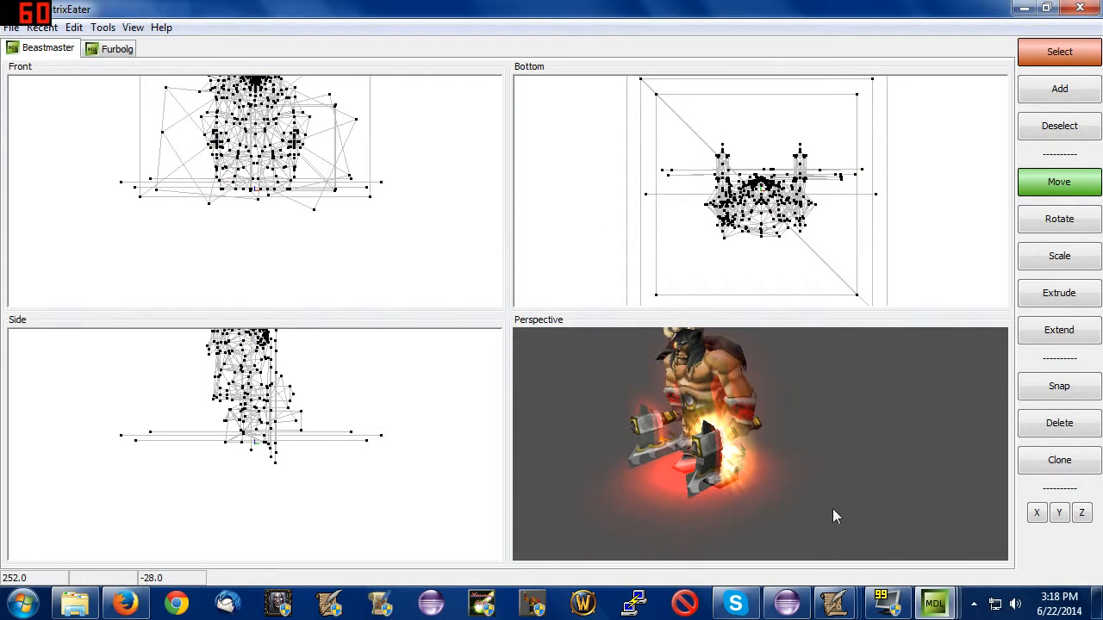
Set the imported animation visibility of Beastmaster Geoset 5 and Geoset 6 to Not visible in the Furbolg import.
mouse_move(935, 603)
left_click(955, 541)
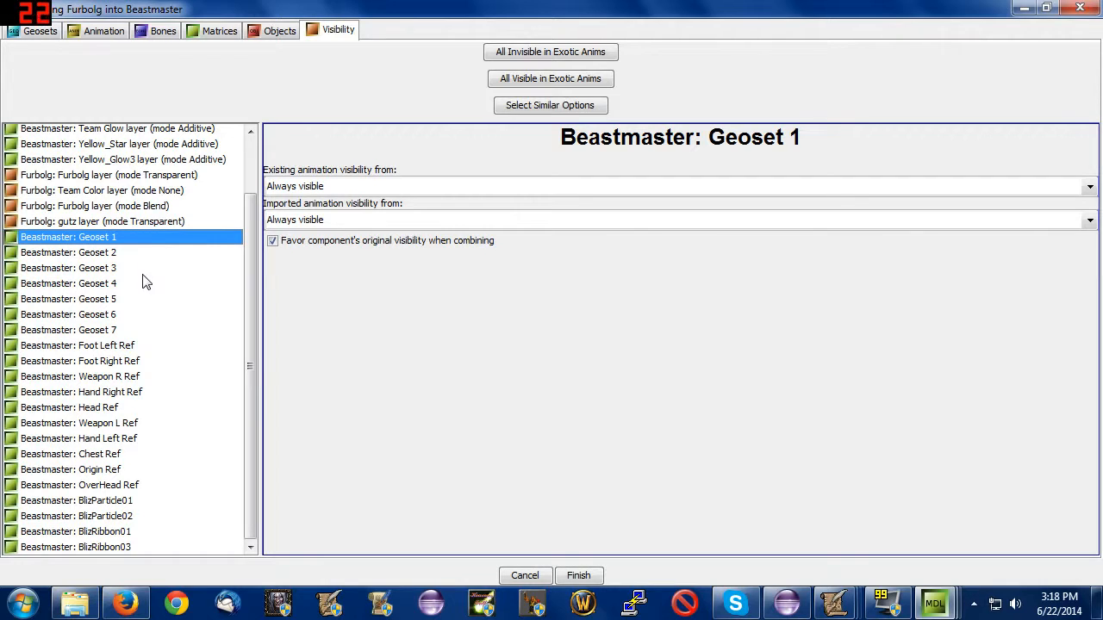
left_click(131, 304)
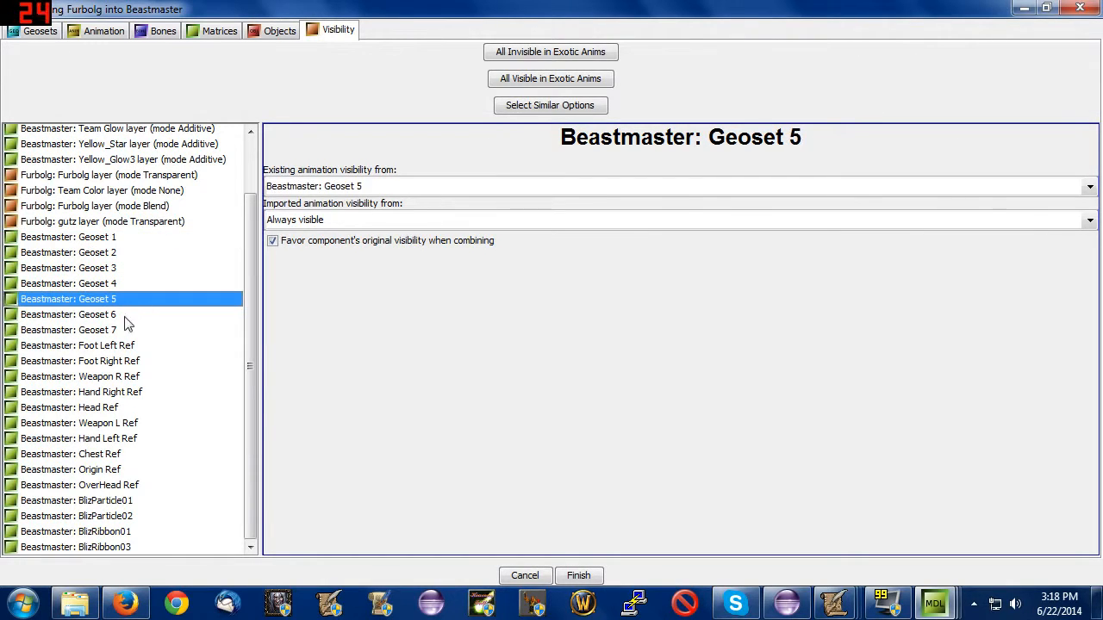
left_click(126, 317, "ctrl")
left_click(312, 220)
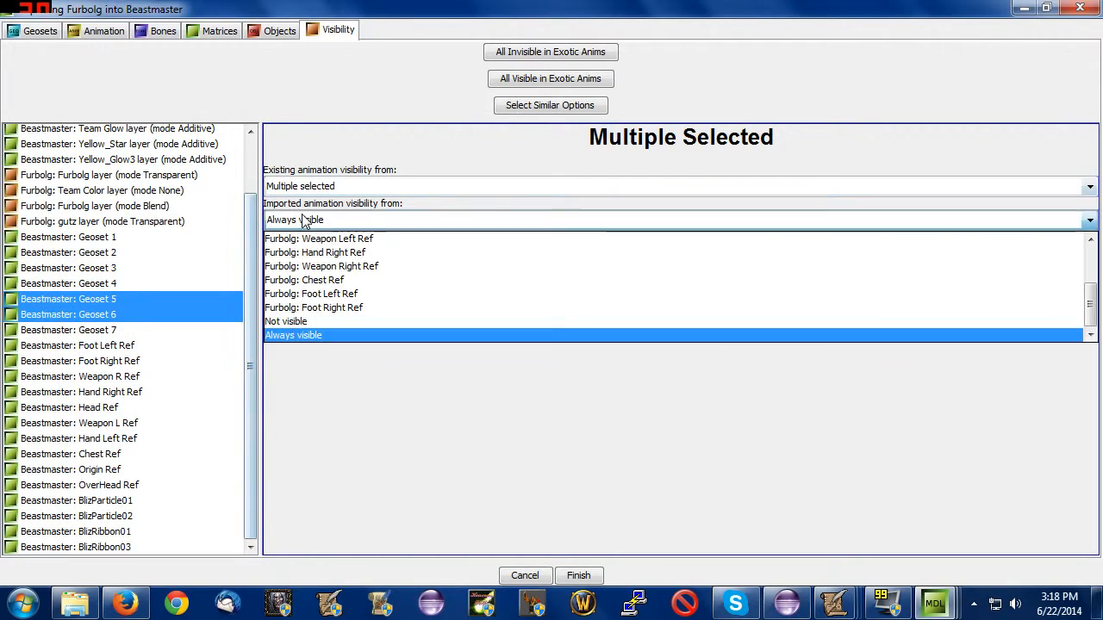
left_click(290, 322)
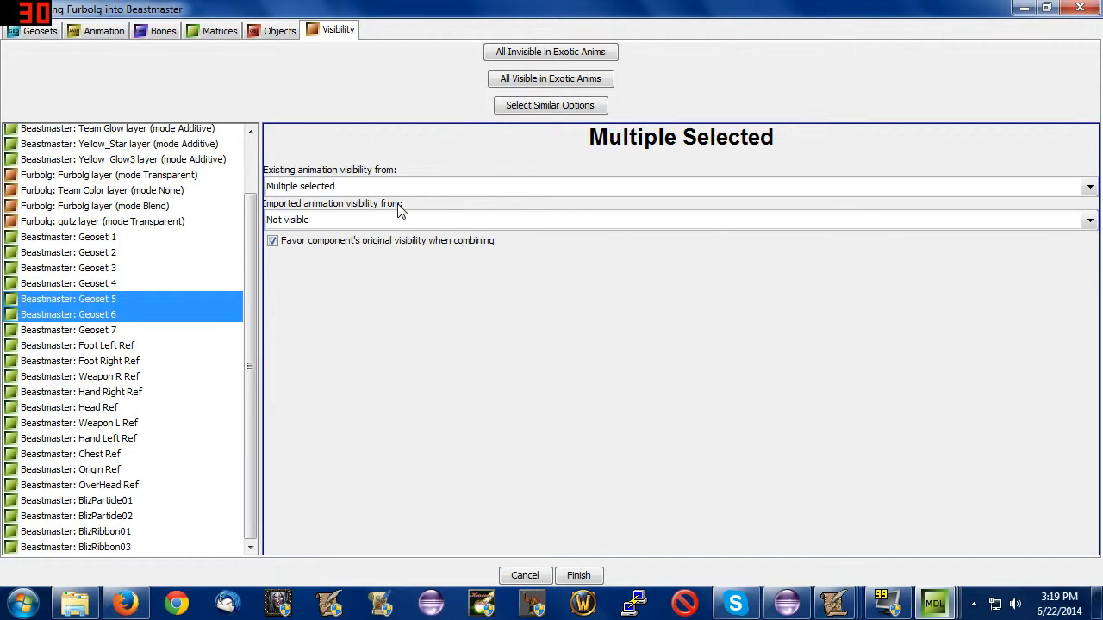
Compare the existing and imported animation visibility settings of Geoset 5 and Geoset 6.
left_click(180, 315)
left_click(181, 300)
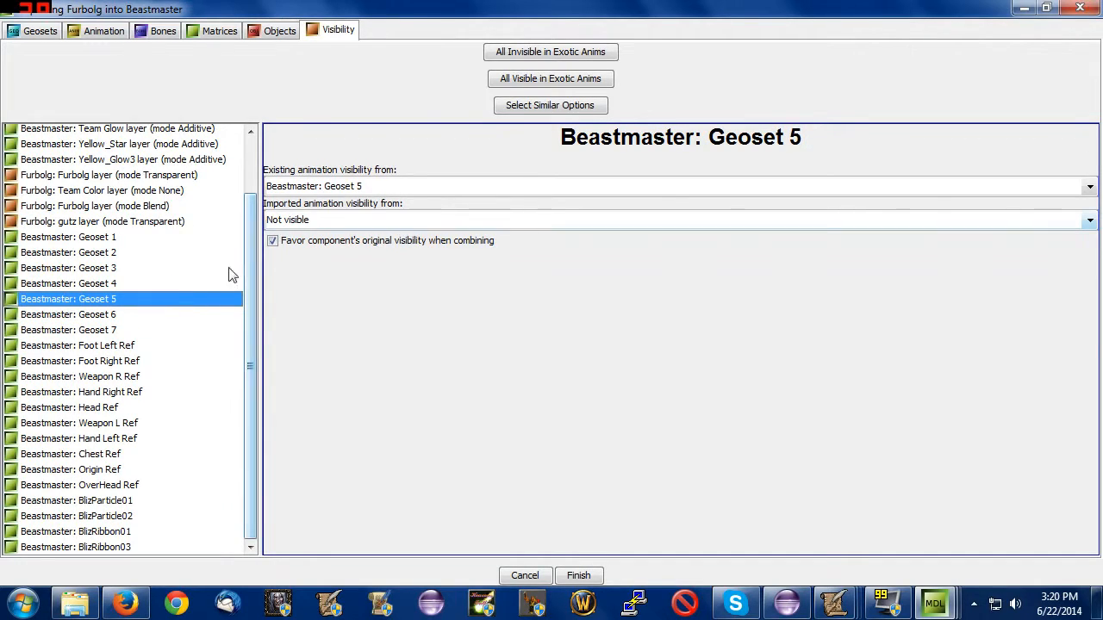
left_click(140, 320)
left_click(138, 303)
left_click(129, 317)
left_click(127, 303)
left_click(128, 316)
Set the imported animation visibility of BlizParticle01 and BlizParticle02 to Not visible, and finish the import.
left_click(141, 517)
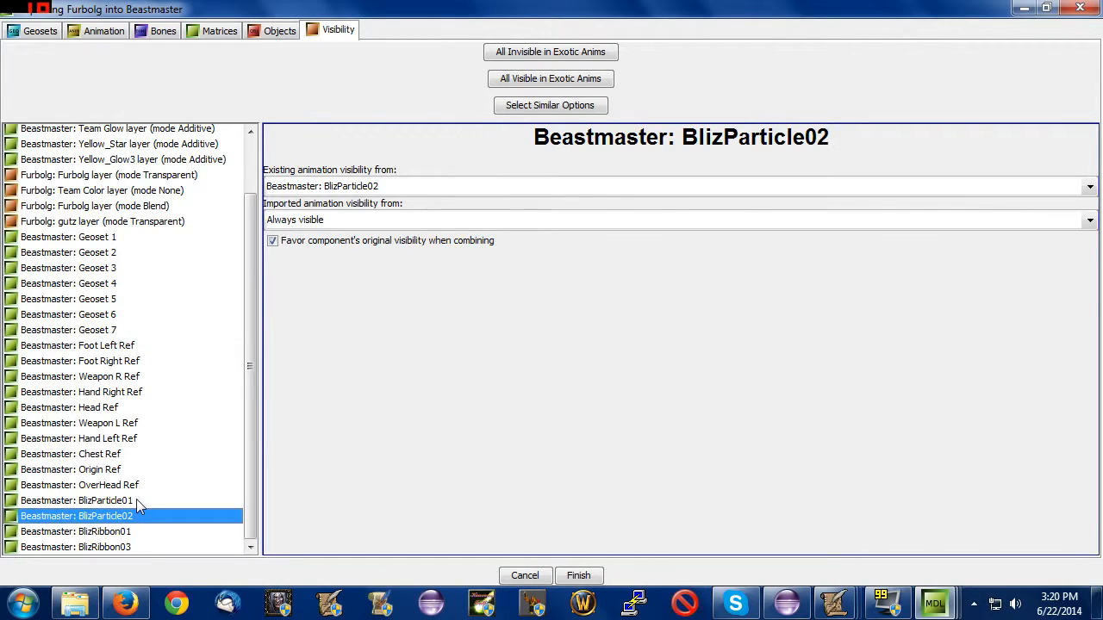
left_click(136, 500)
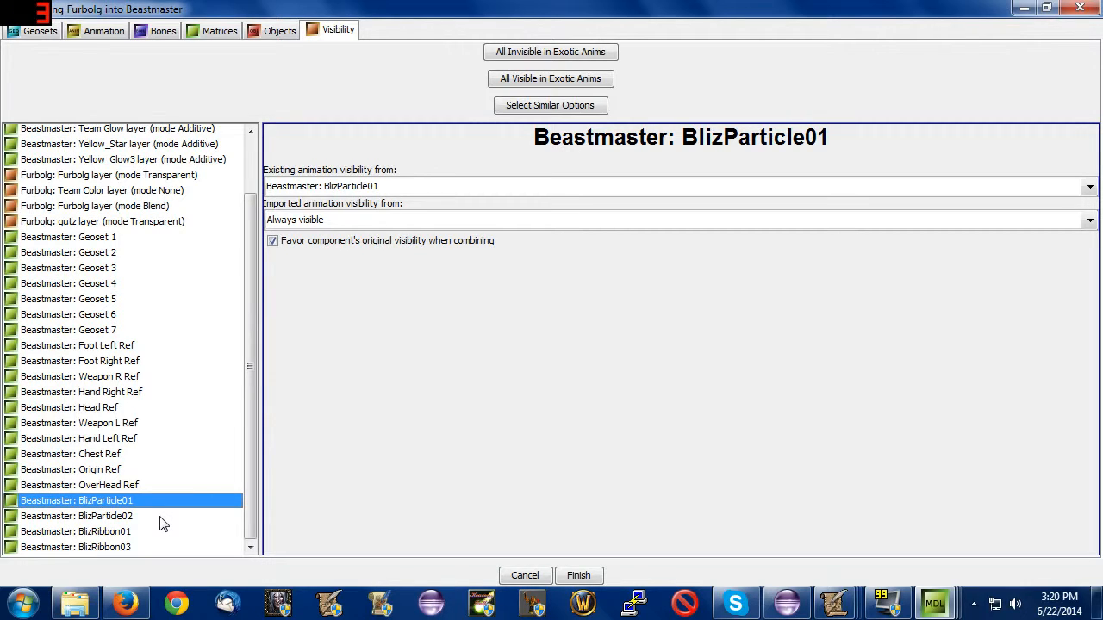
left_click(157, 517, "shift")
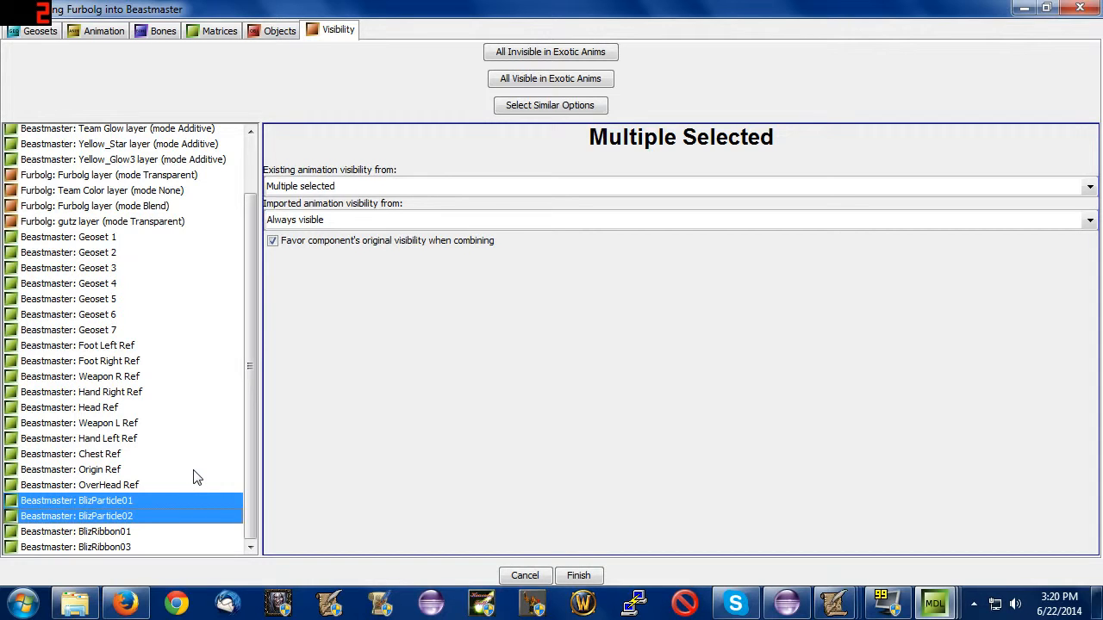
left_click(298, 221)
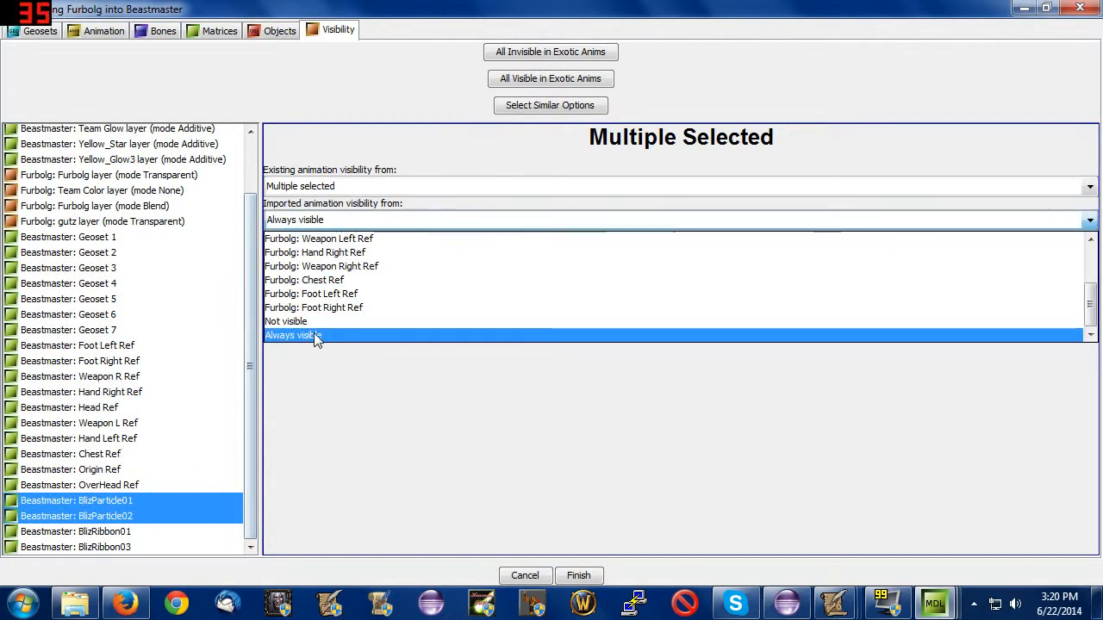
left_click(313, 323)
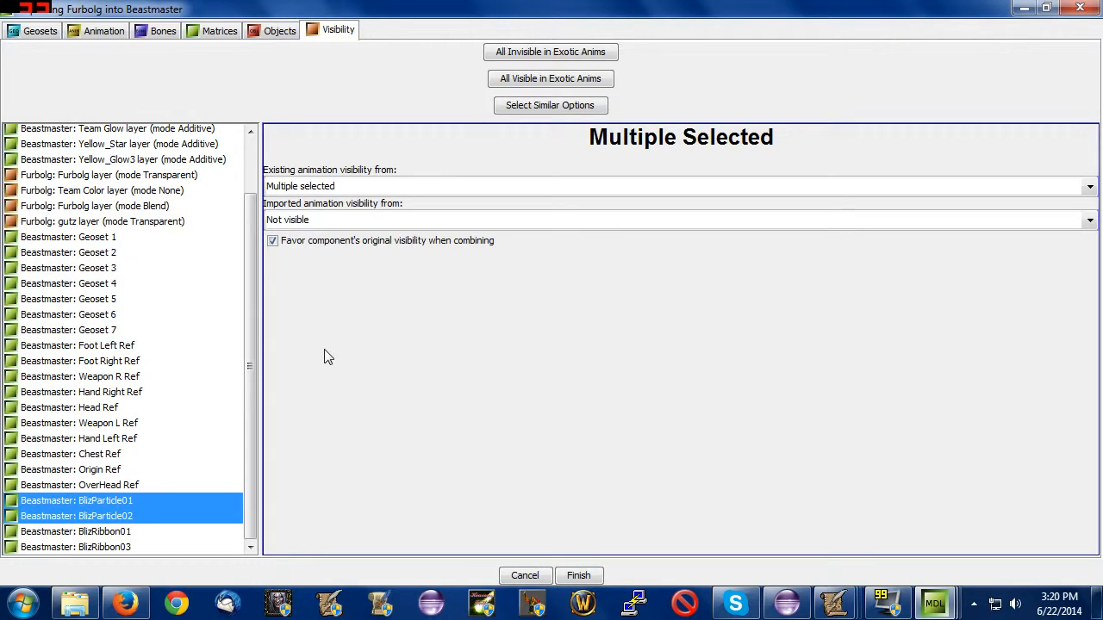
left_click(579, 575)
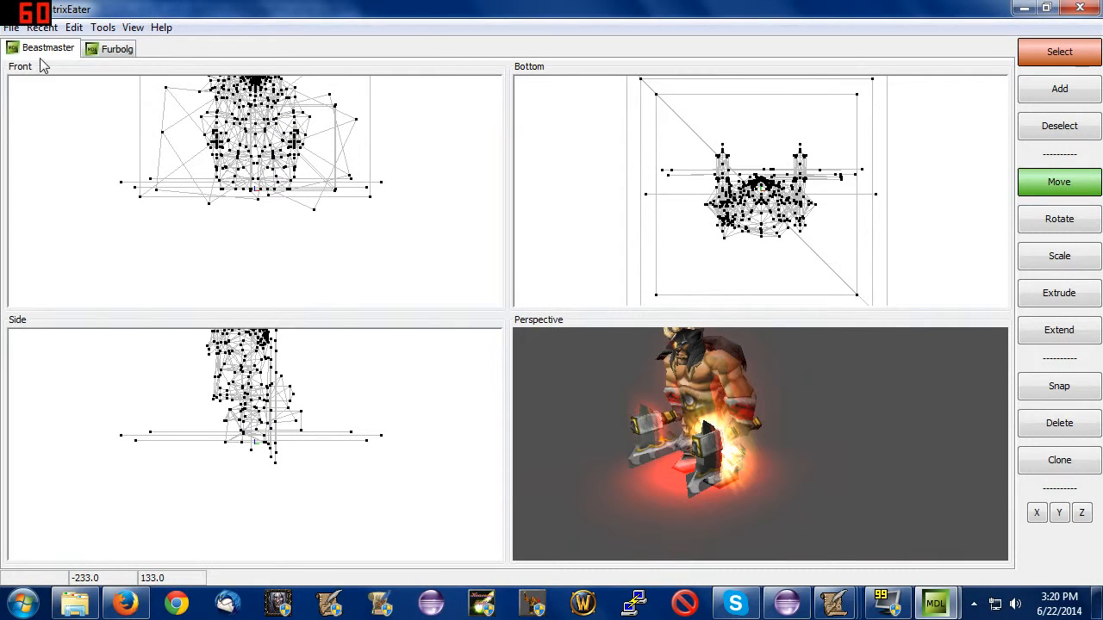
Save the combined model as BeastmasterFurbolgAnimations and launch War3ModelEditor from the Warcraft Software folder.
left_click(11, 28)
left_click(34, 183)
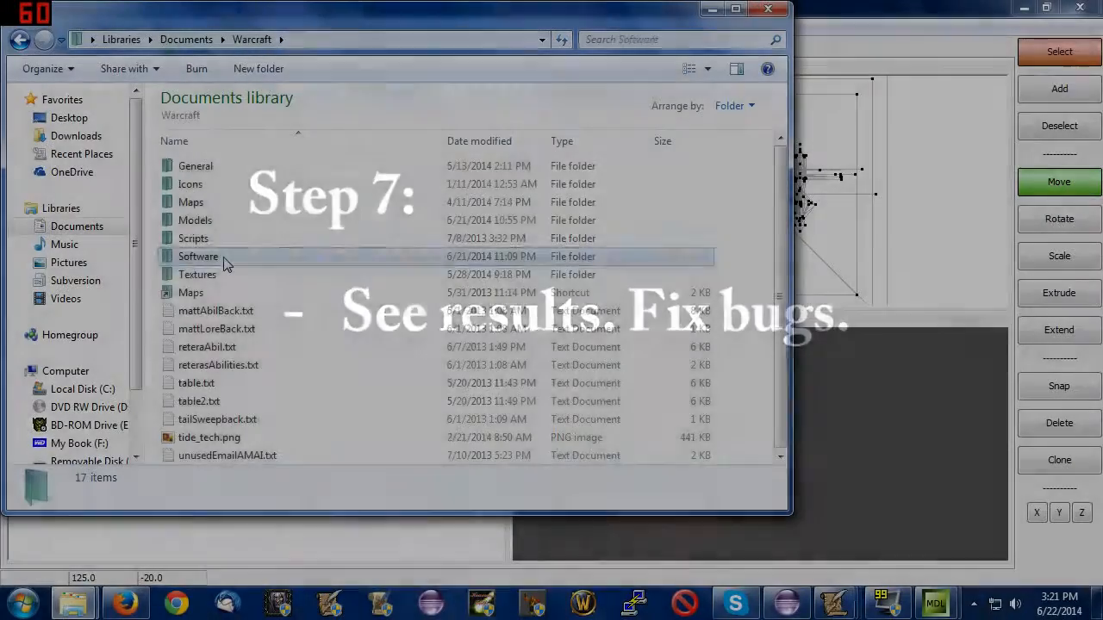
double_click(221, 256)
scroll(229, 290, "down", 4)
double_click(216, 436)
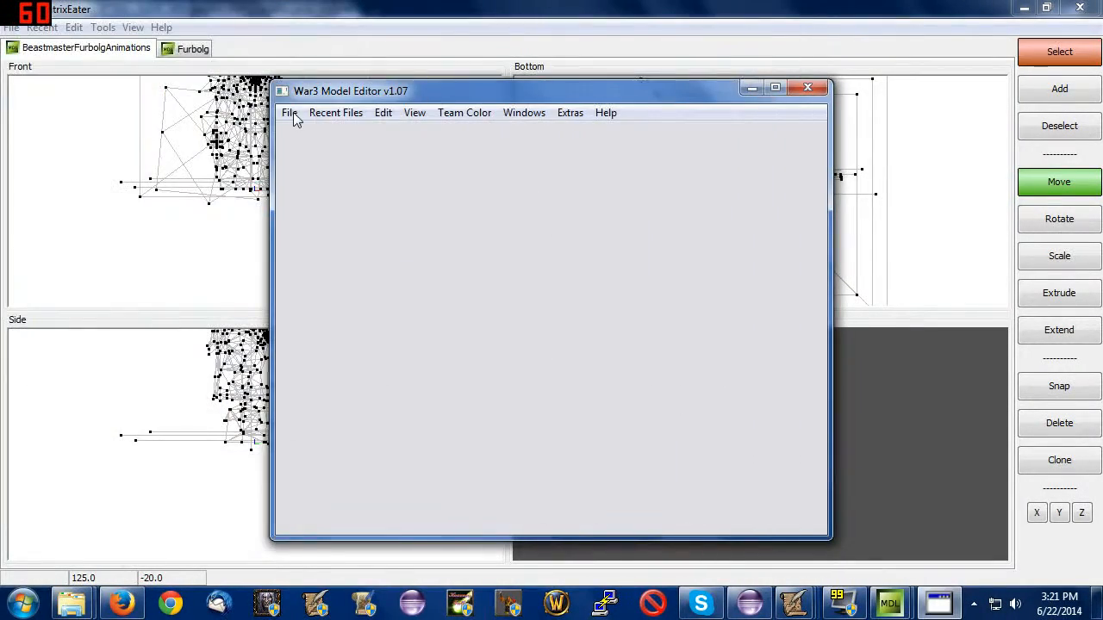
Open the saved BeastmasterFurbolgAnimations.mdl file in War3 Model Editor.
left_click(290, 113)
left_click(301, 158)
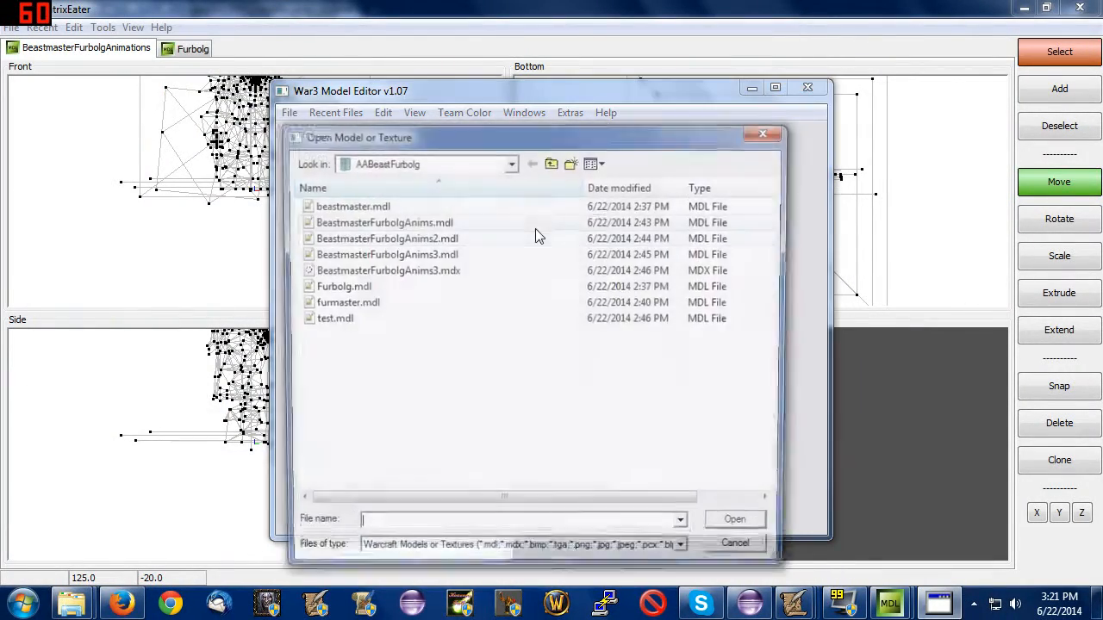
key("BackSpace")
double_click(380, 287)
double_click(387, 221)
Bring up the Animation Controller beside the model and play the Attack spell animation, viewing it from the side.
left_click(524, 113)
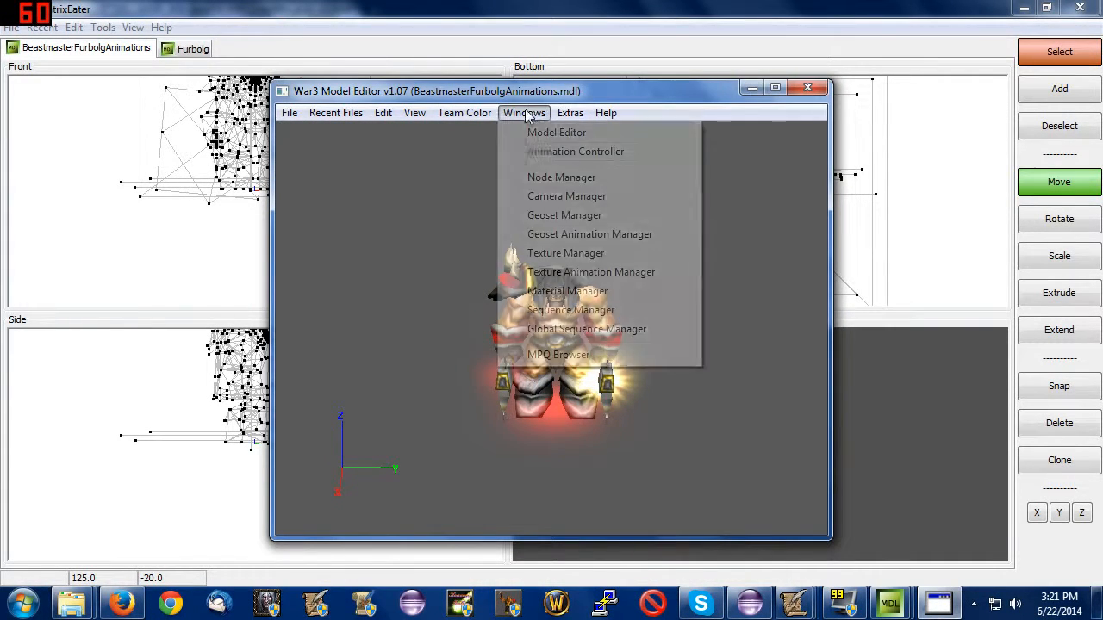
left_click(542, 153)
left_click_drag(534, 141, 920, 139)
left_click(914, 156)
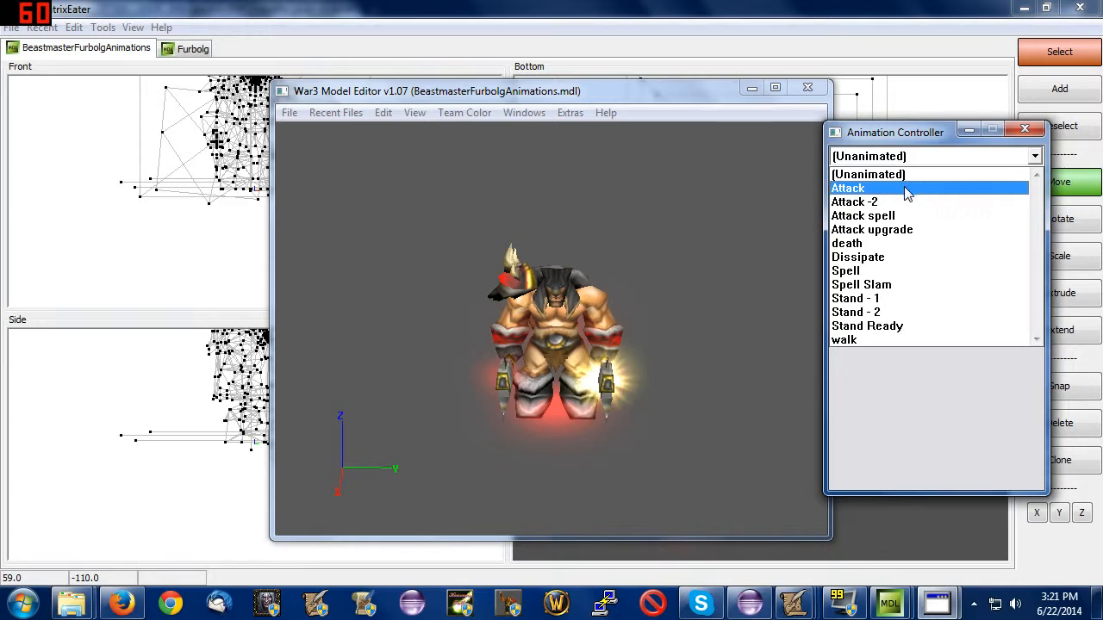
left_click(883, 214)
left_click_drag(672, 264, 595, 237)
scroll(659, 260, "up", 2)
left_click(896, 203)
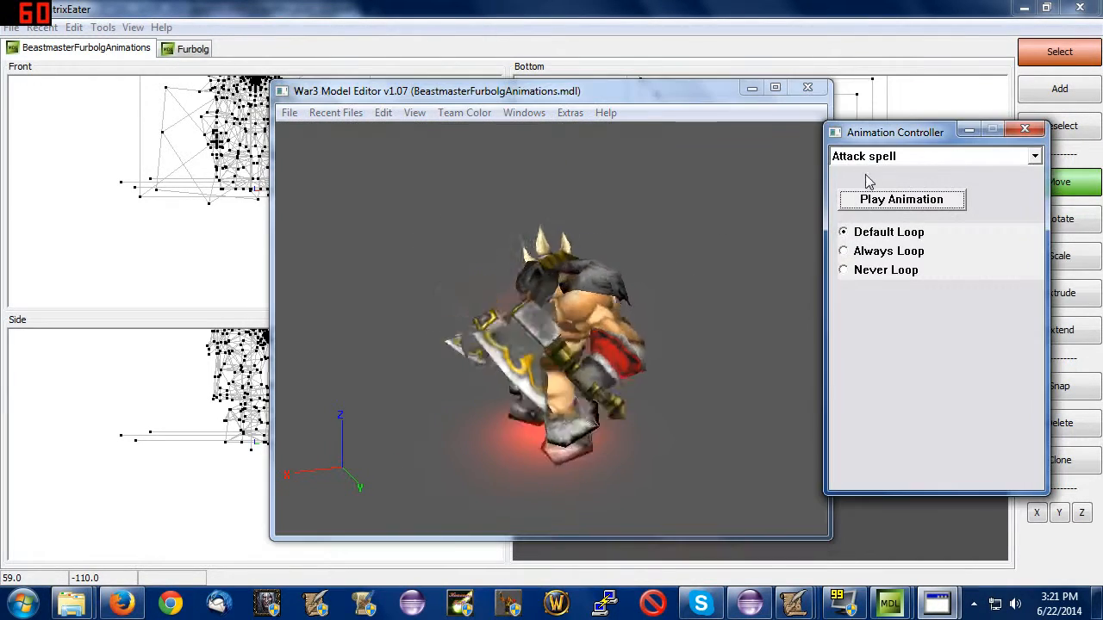
Play the Attack upgrade animation several times and examine the leg motion from different angles.
left_click(866, 157)
left_click(879, 231)
left_click_drag(569, 302, 408, 347)
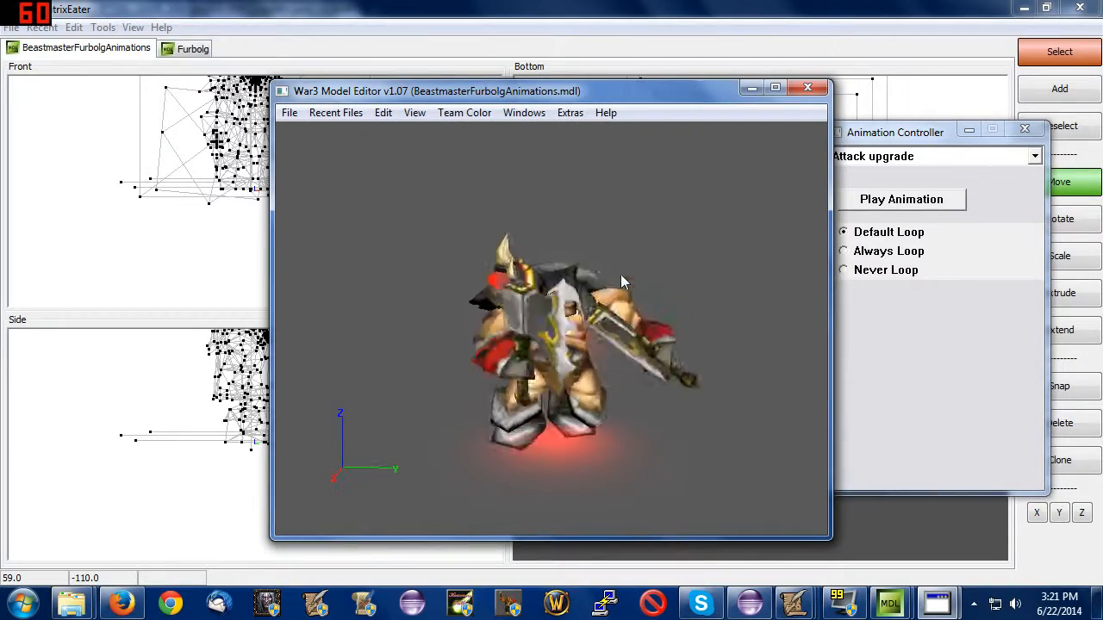
left_click(893, 199)
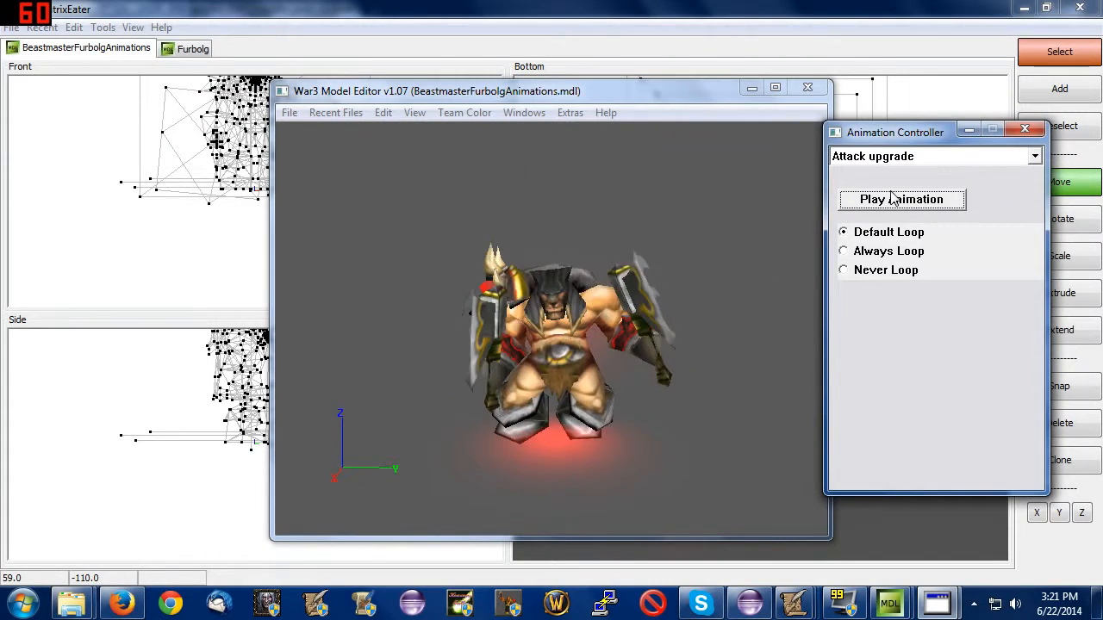
left_click_drag(556, 314, 479, 323)
left_click(906, 199)
scroll(889, 161, "up", 1)
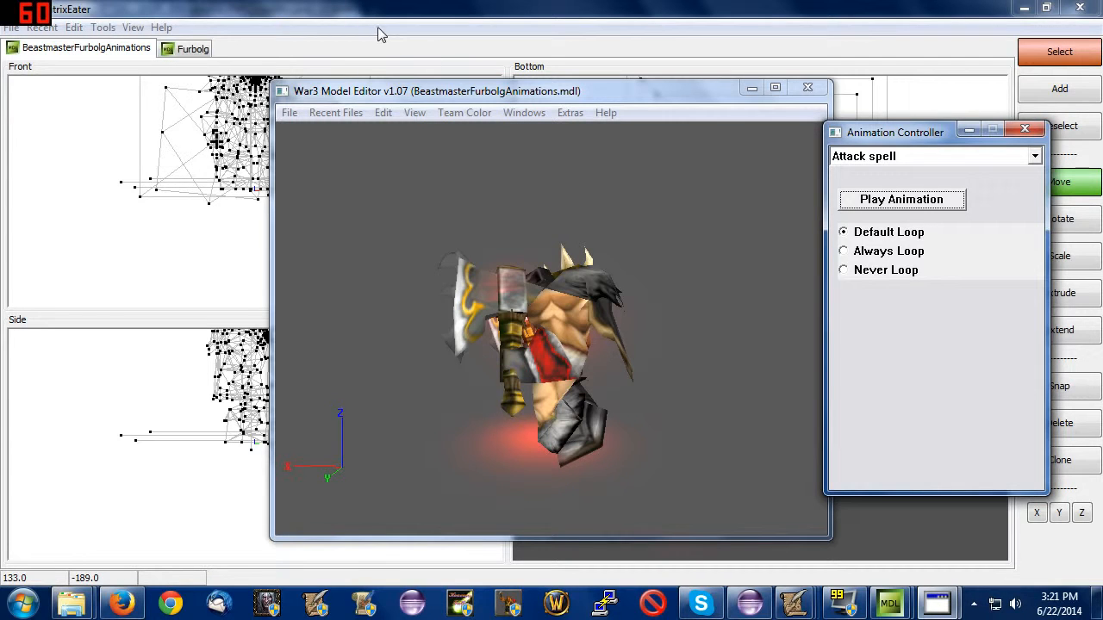
Play the original Attack animation to compare its leg motion with the imported attacks.
left_click(948, 156)
left_click(853, 187)
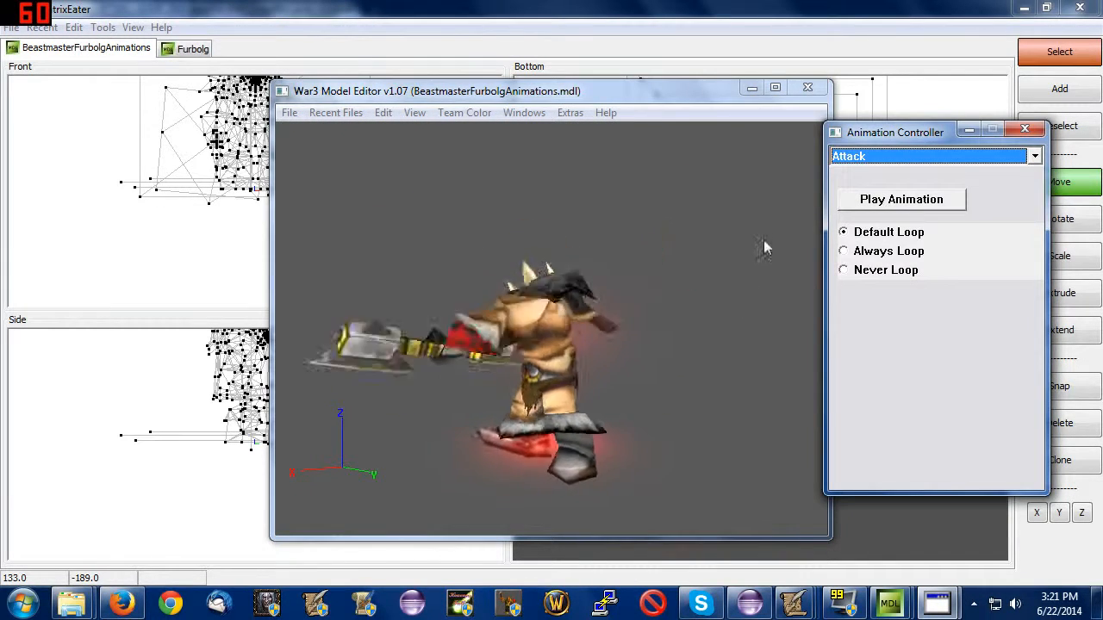
left_click_drag(768, 241, 720, 256)
left_click(902, 199)
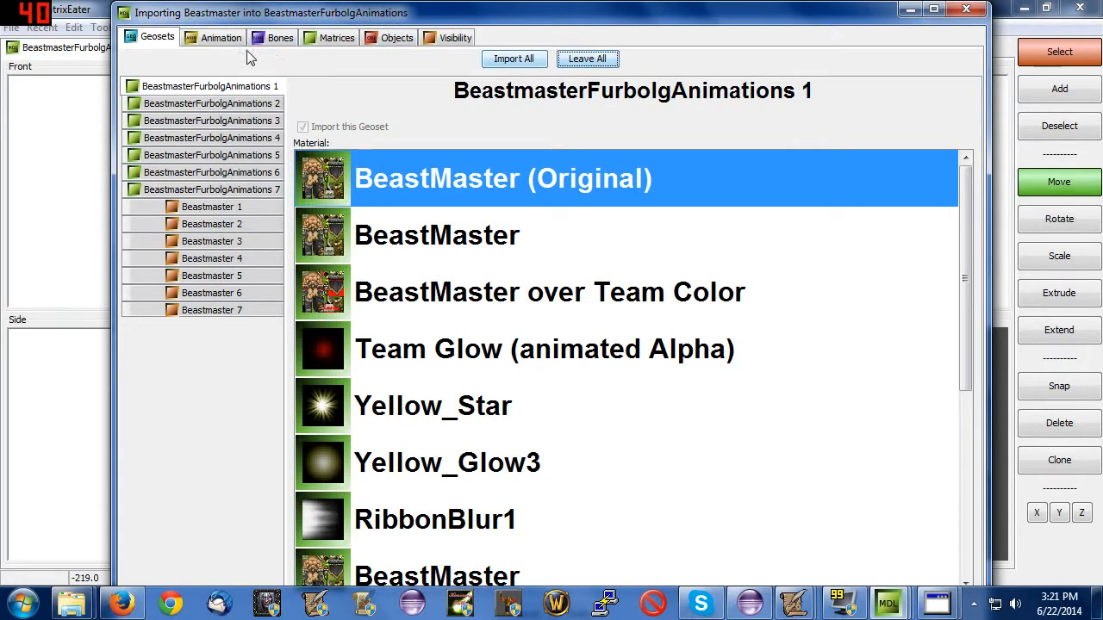
In the Beastmaster import, set the bones from Bone_Root through Bone_Foot_R to import motion to pre-existing bones.
left_click(221, 38)
left_click(280, 38)
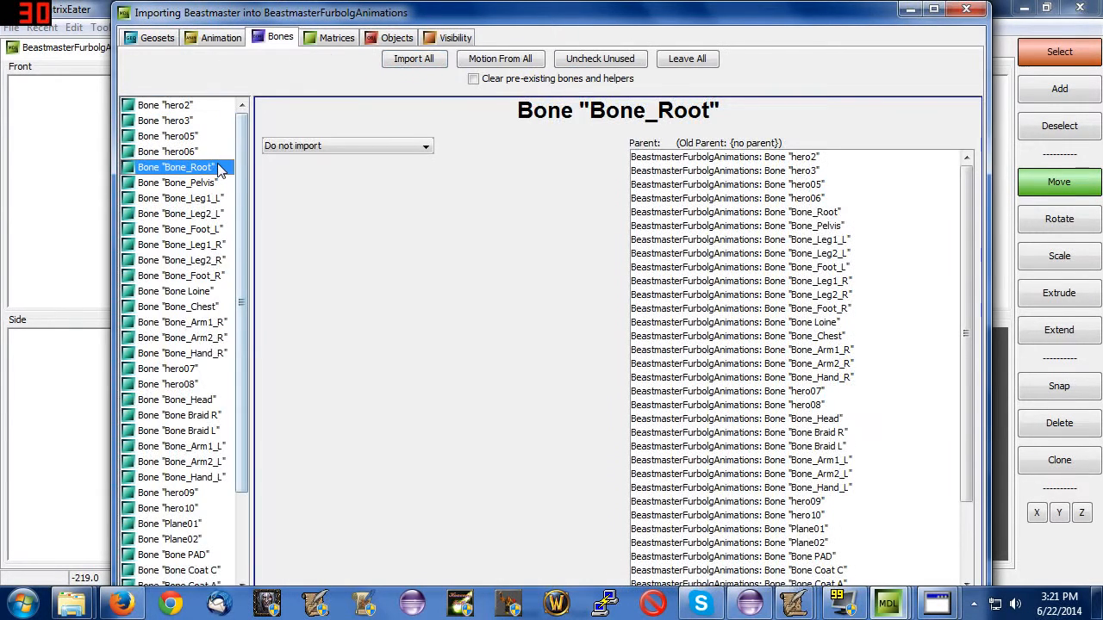
left_click_drag(209, 179, 215, 276)
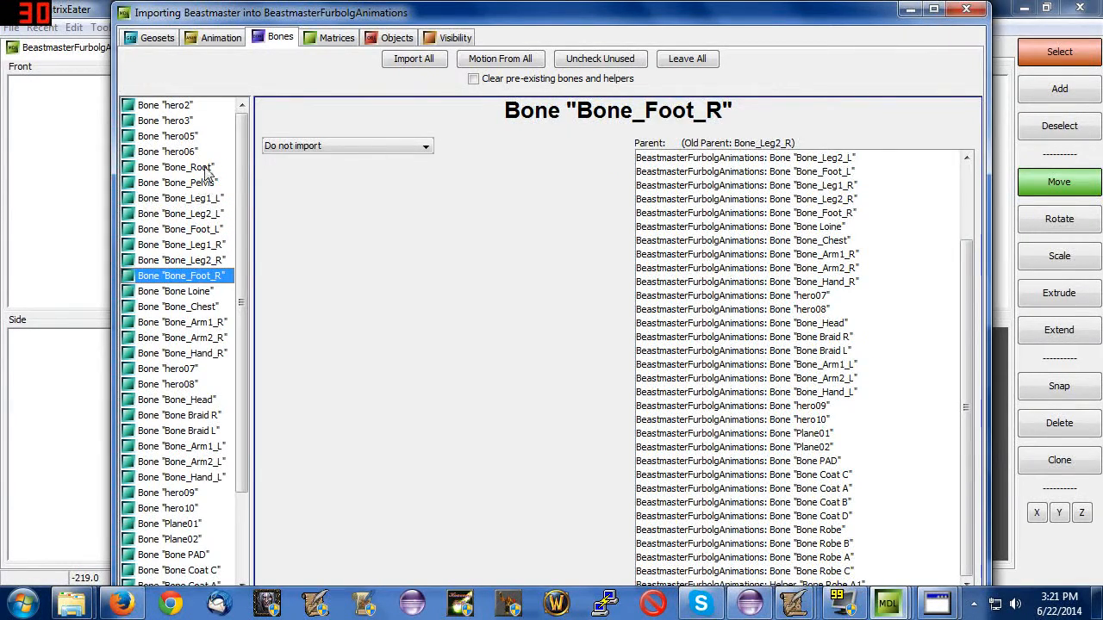
left_click(205, 169, "shift")
left_click(296, 148)
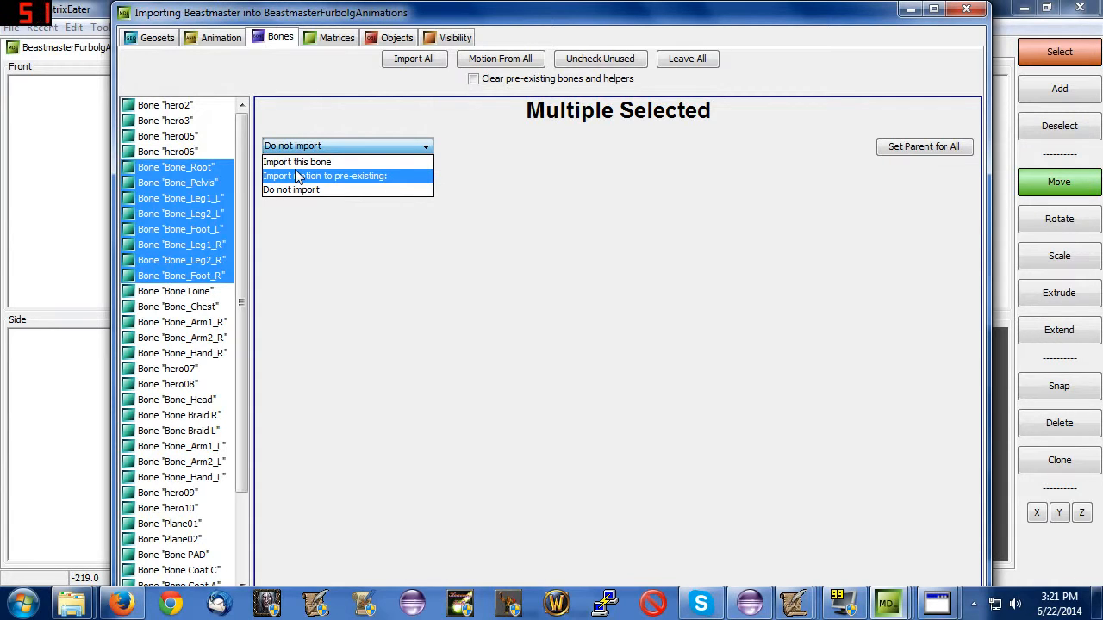
left_click(324, 176)
Import only the Attack sequence, time-scaled into the pre-existing Attack upgrade and Attack spell animations.
left_click(215, 37)
left_click(599, 58)
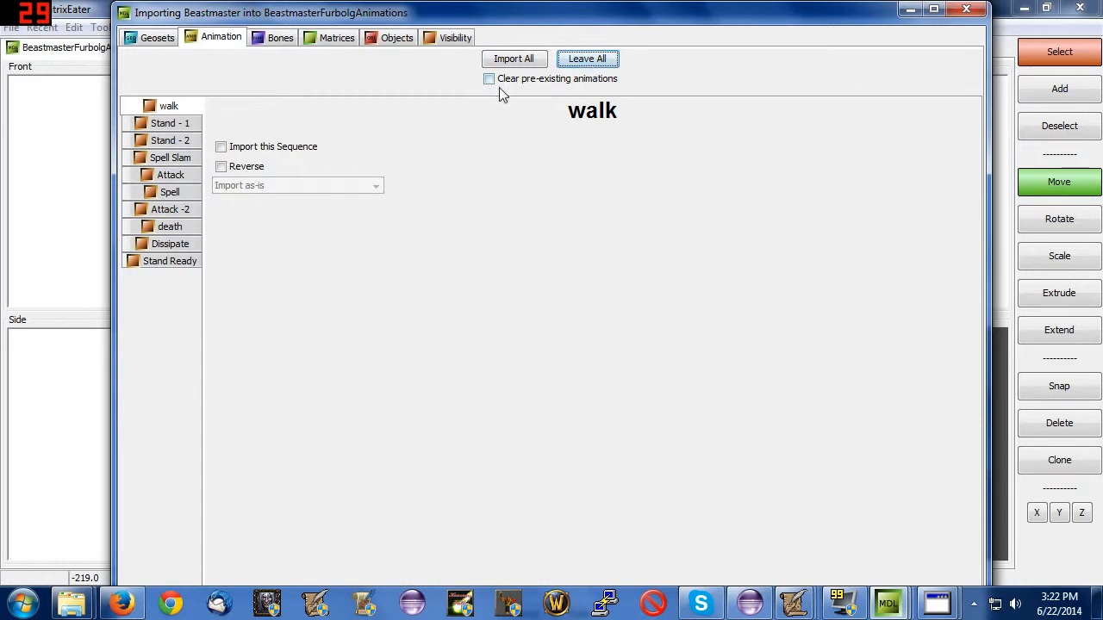
left_click(171, 175)
left_click(220, 146)
left_click(250, 186)
left_click(259, 229)
left_click(477, 342)
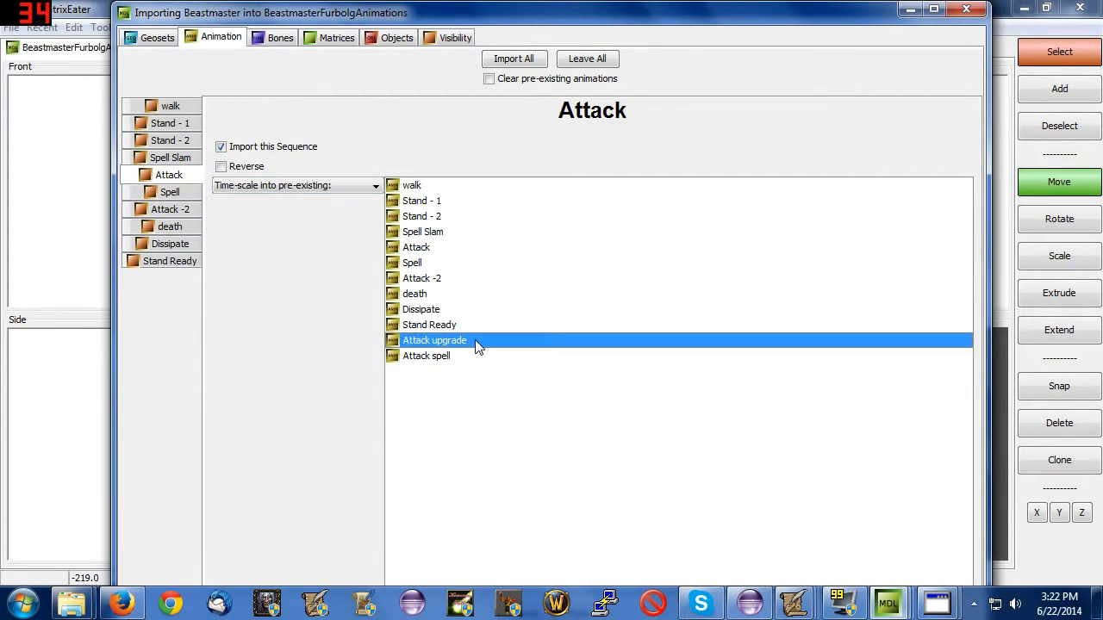
left_click(472, 356, "ctrl")
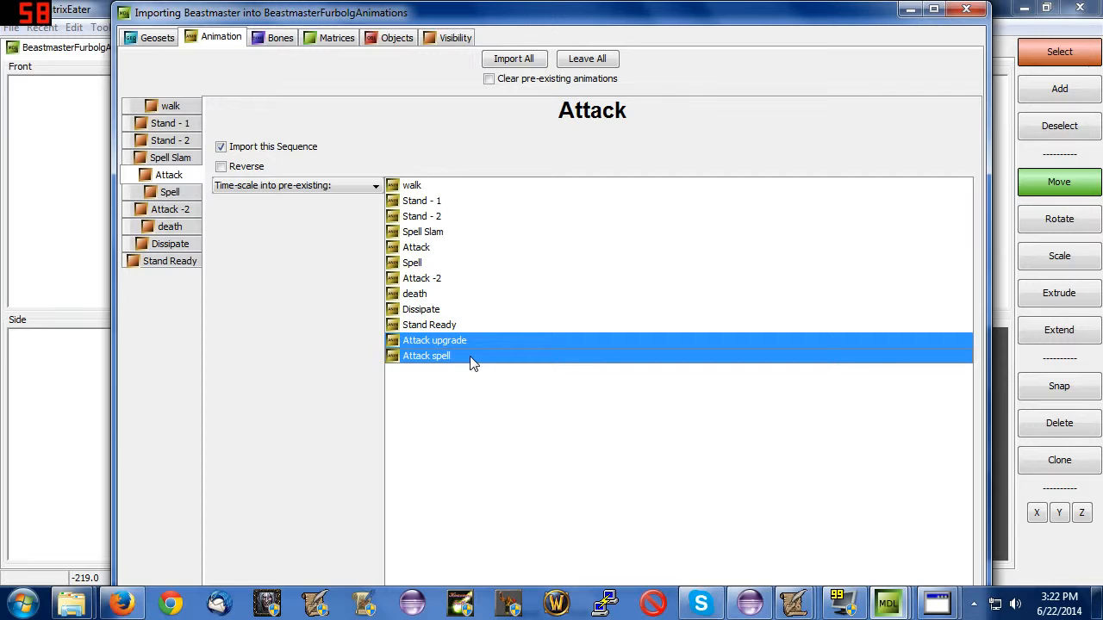
Review the bone, object, animation and geoset settings of the Beastmaster import.
left_click(274, 38)
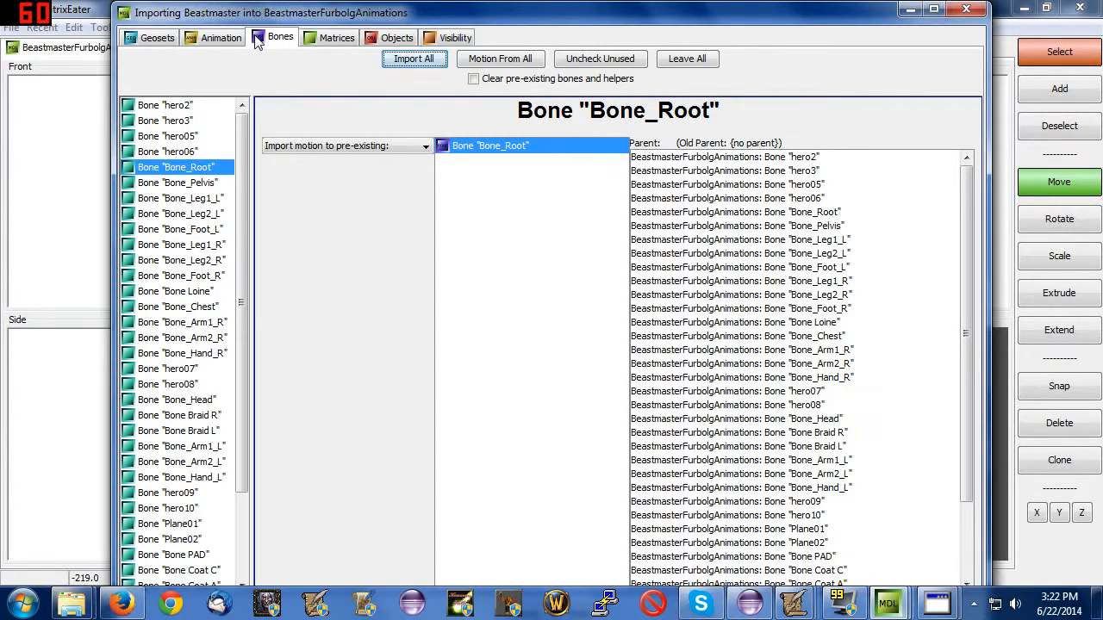
left_click(383, 40)
left_click(204, 210)
left_click(231, 42)
left_click(280, 38)
left_click(159, 40)
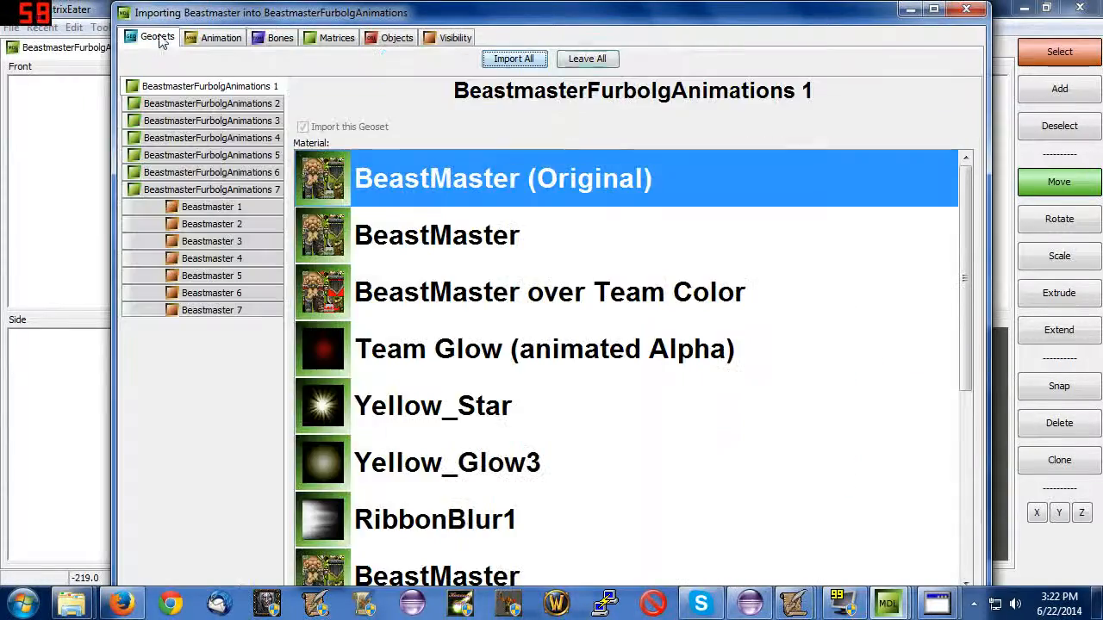
left_click(207, 225)
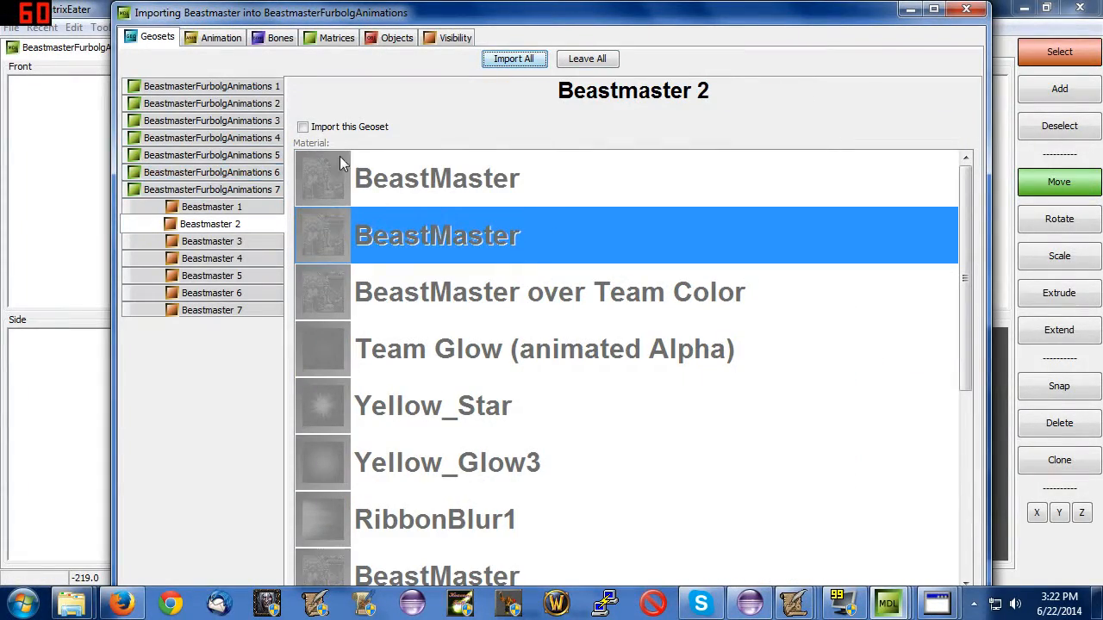
left_click(397, 38)
left_click(280, 38)
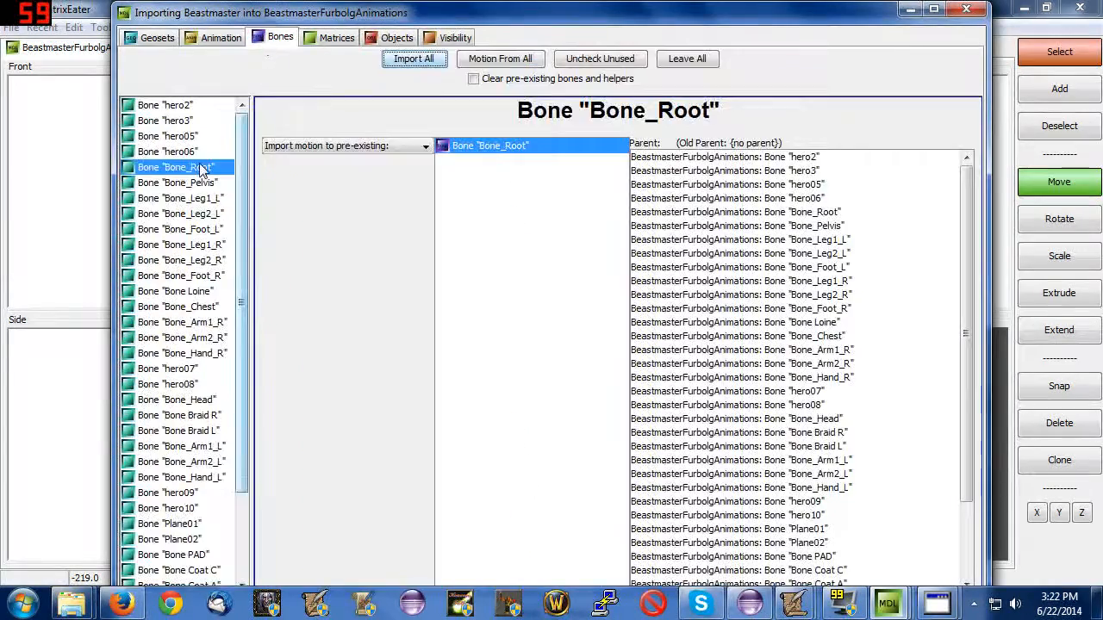
mouse_move(464, 12)
left_mouse_down()
mouse_move(458, 108)
mouse_move(459, 17)
left_mouse_up()
Play the Attack spell animation of BeastmasterFurbolgAnimations2 in War3 Model Editor, viewing it from the front.
left_click(1035, 157)
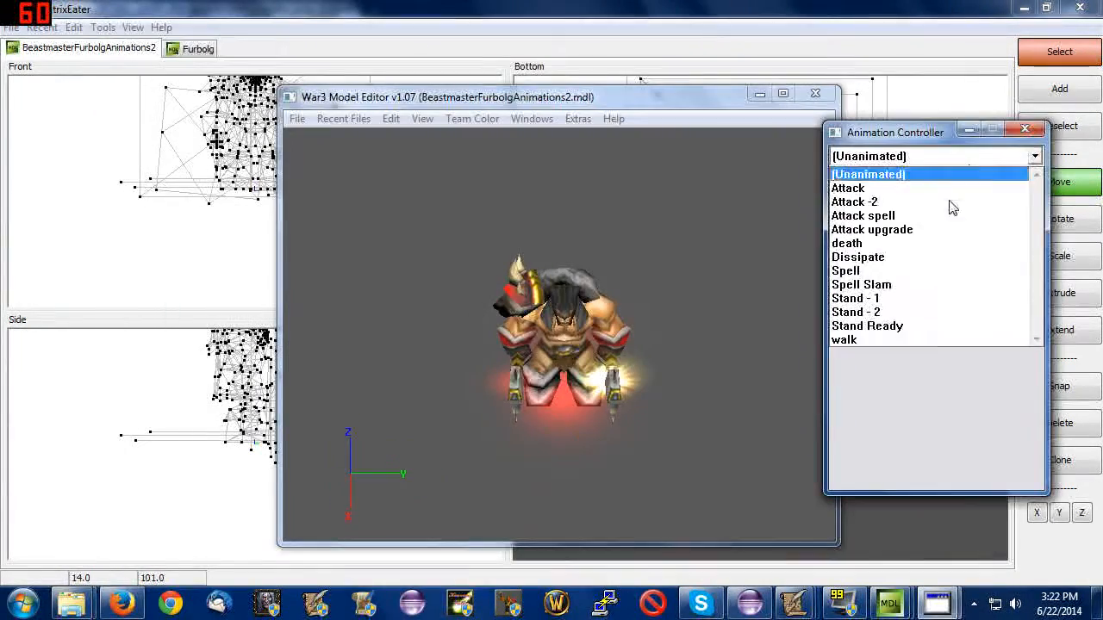
left_click(917, 205)
left_click_drag(741, 248, 797, 229)
left_click(916, 199)
left_click_drag(689, 261, 666, 277)
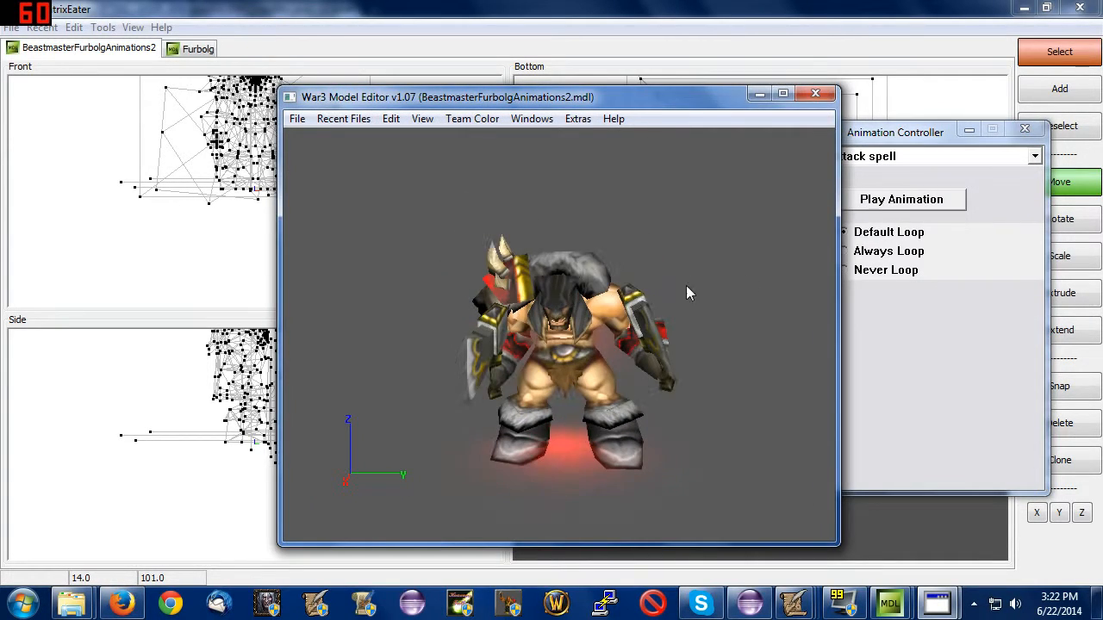
left_click(881, 203)
Play the Attack upgrade animation of BeastmasterFurbolgAnimations2 from another angle and farther away, and reselect Attack spell.
left_click(1035, 157)
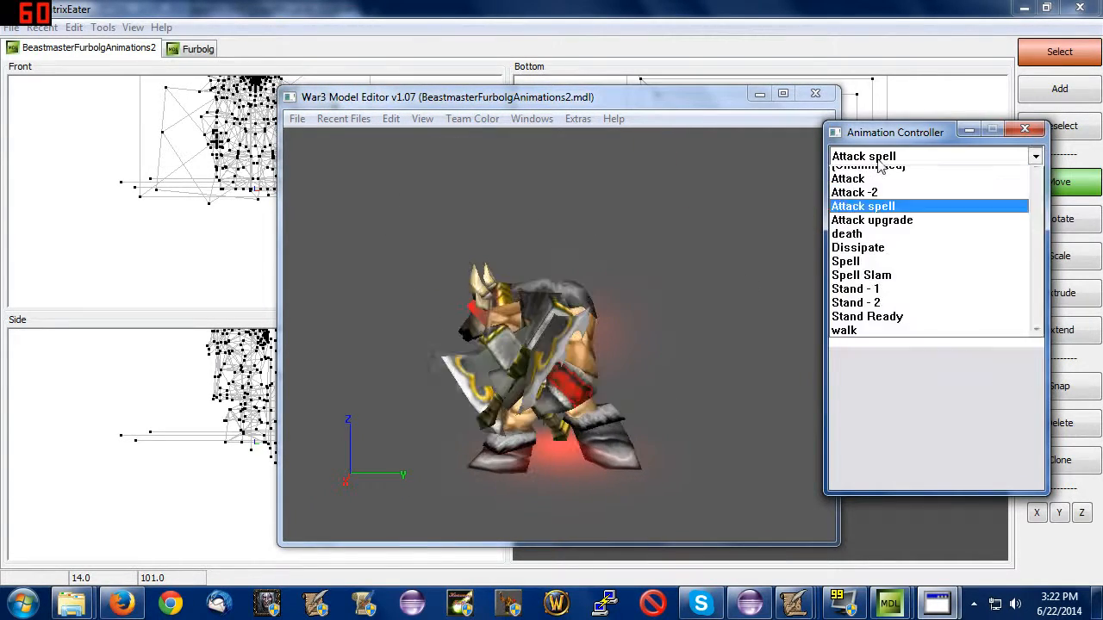
left_click(887, 230)
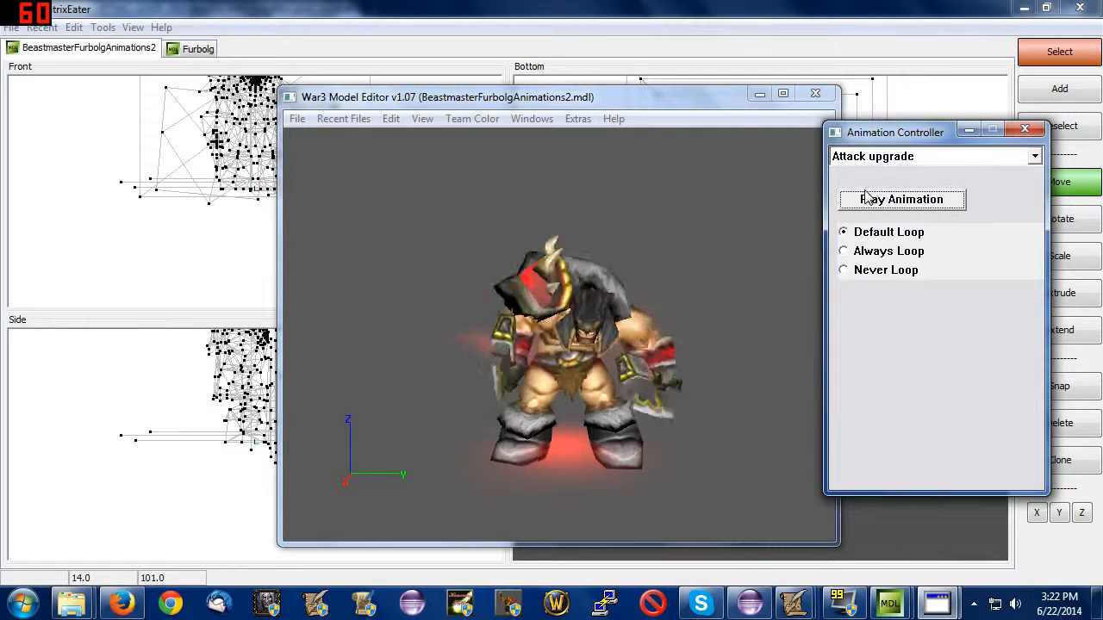
left_click_drag(794, 224, 483, 237)
scroll(583, 238, "down", 4)
left_click(896, 200)
left_click(927, 157)
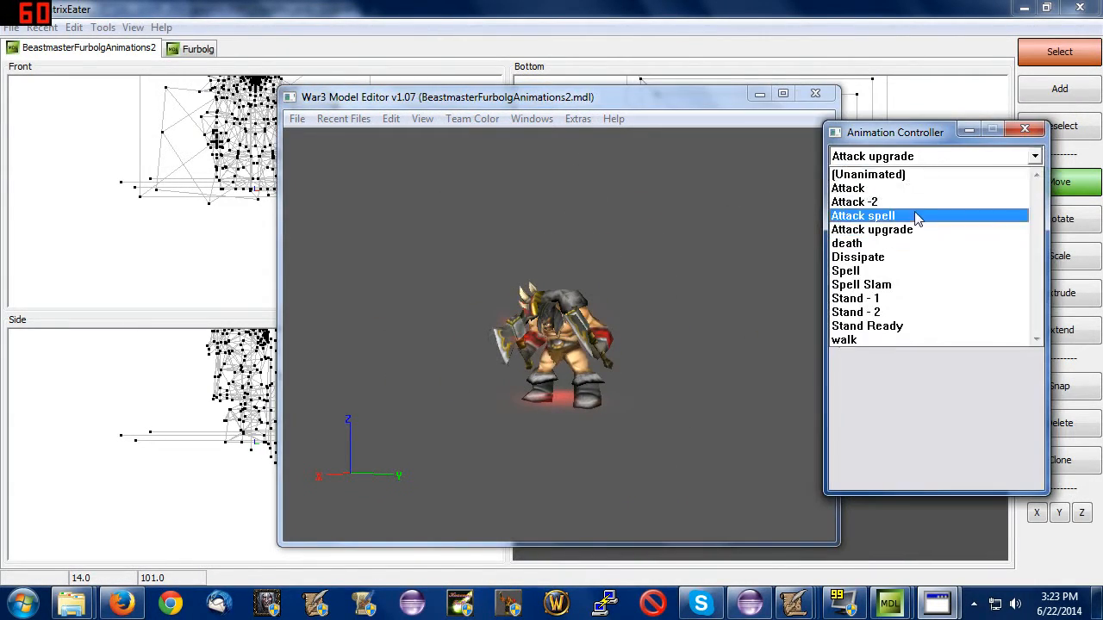
left_click(916, 216)
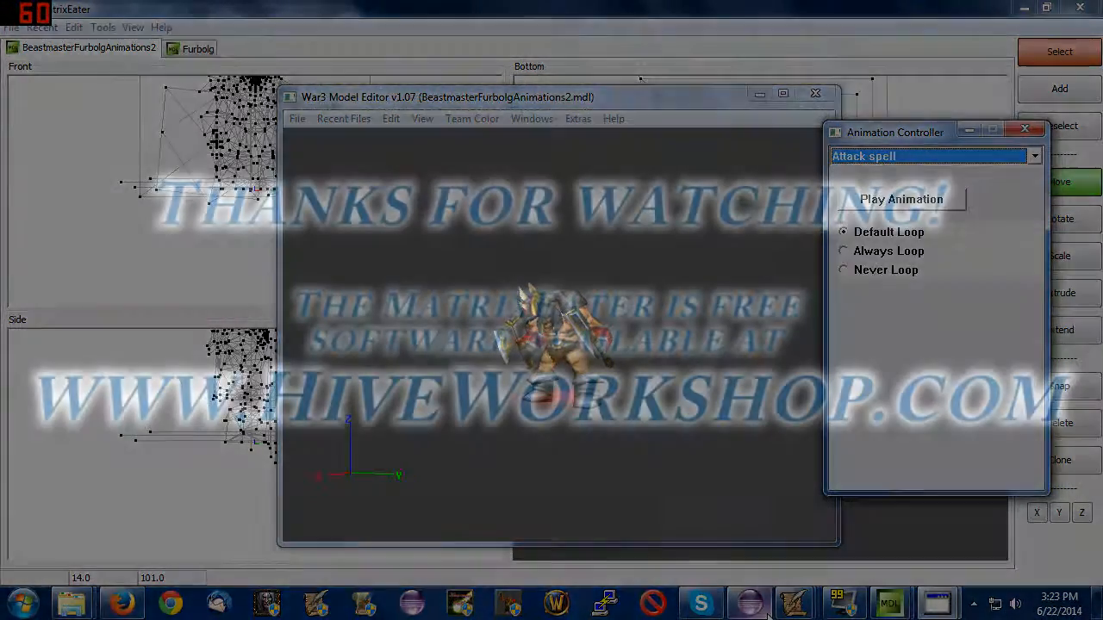